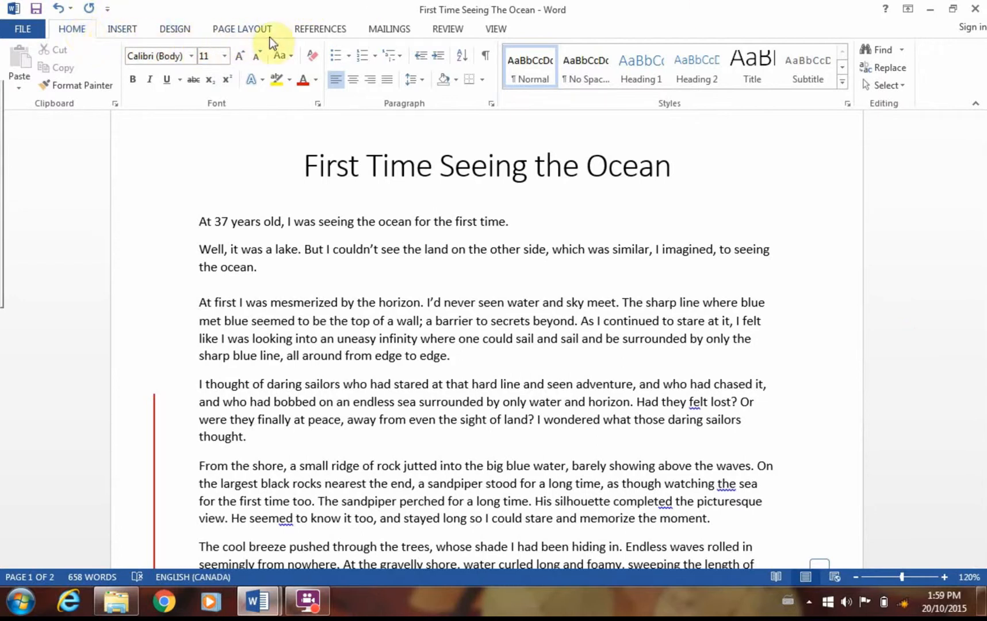
Show the detailed tracked changes from the change bar beside the sandpiper paragraph, and hide them again.
left_click(458, 33)
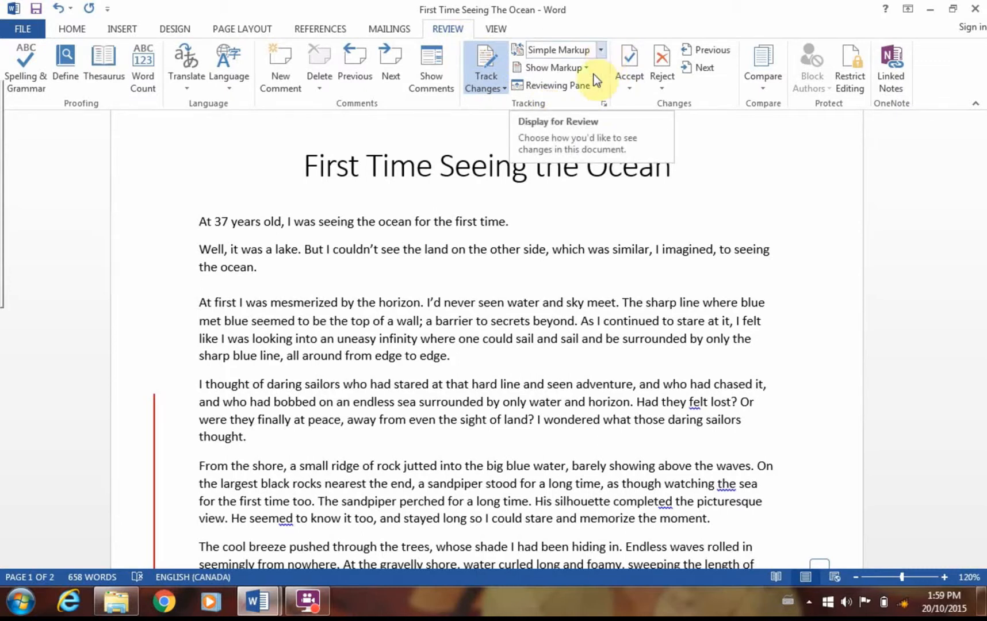
scroll(269, 358, "down", 1)
scroll(269, 358, "down", 4)
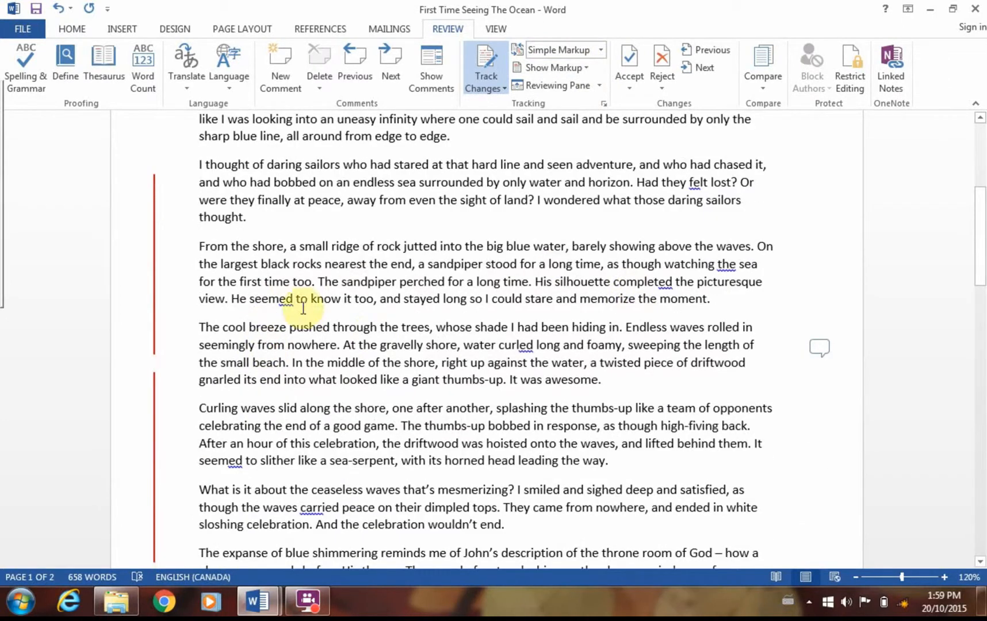
left_click(154, 267)
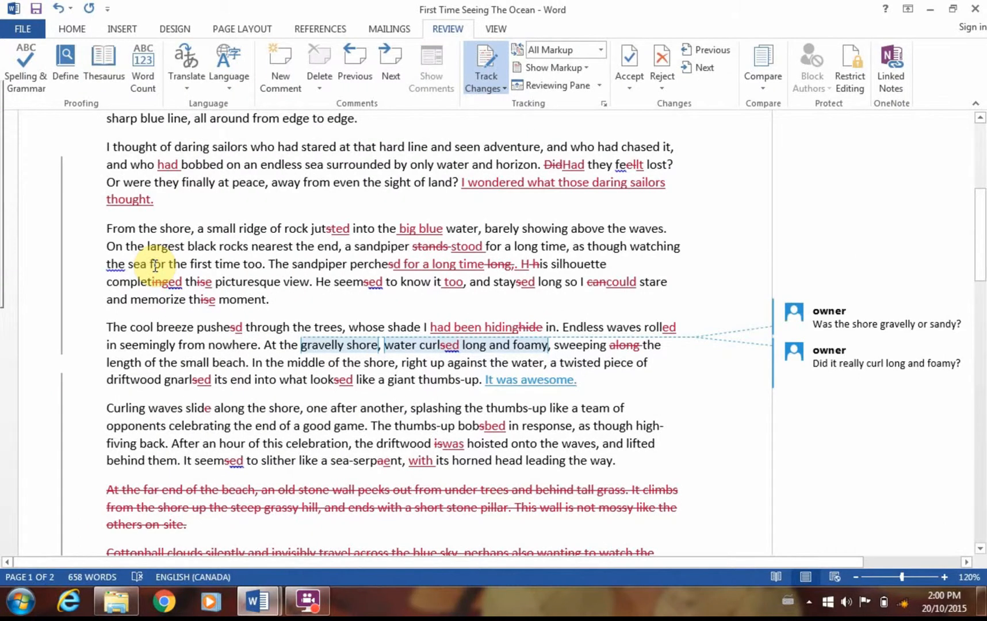
left_click(63, 248)
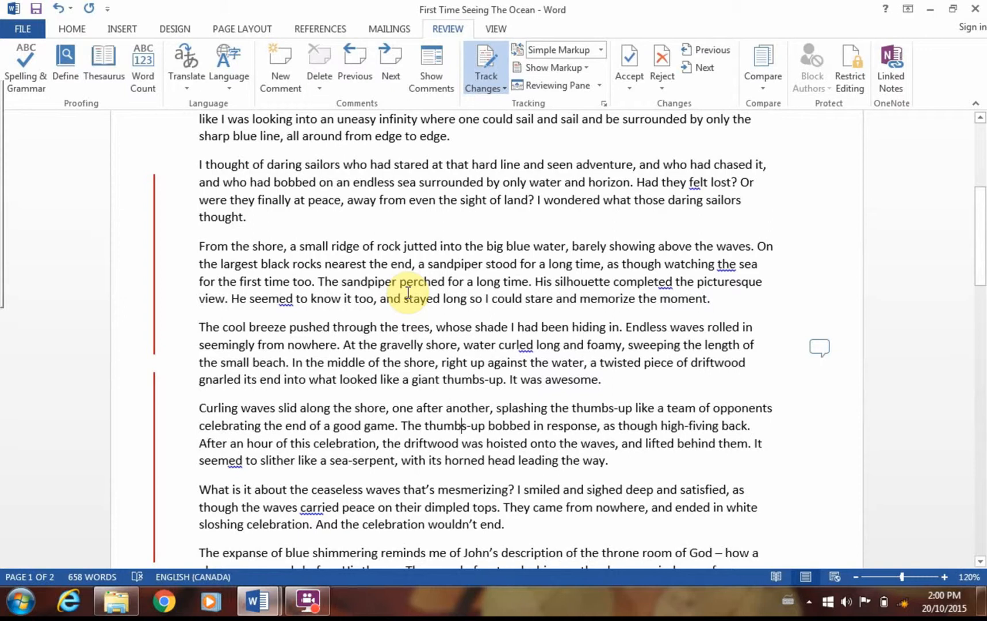
View the document in All Markup and Original, and return the review display to Simple Markup.
left_click(601, 52)
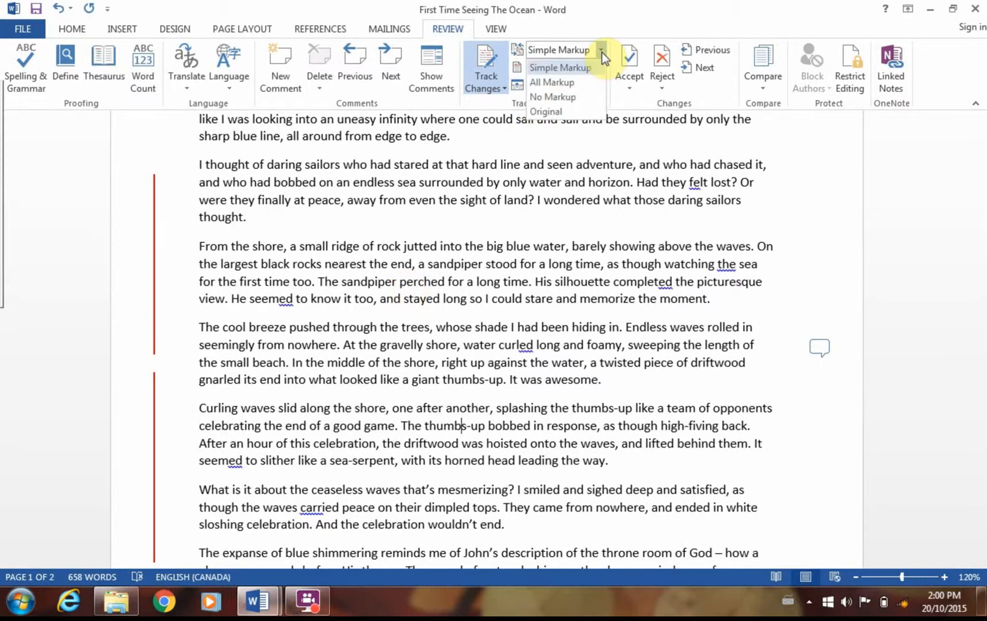
left_click(573, 82)
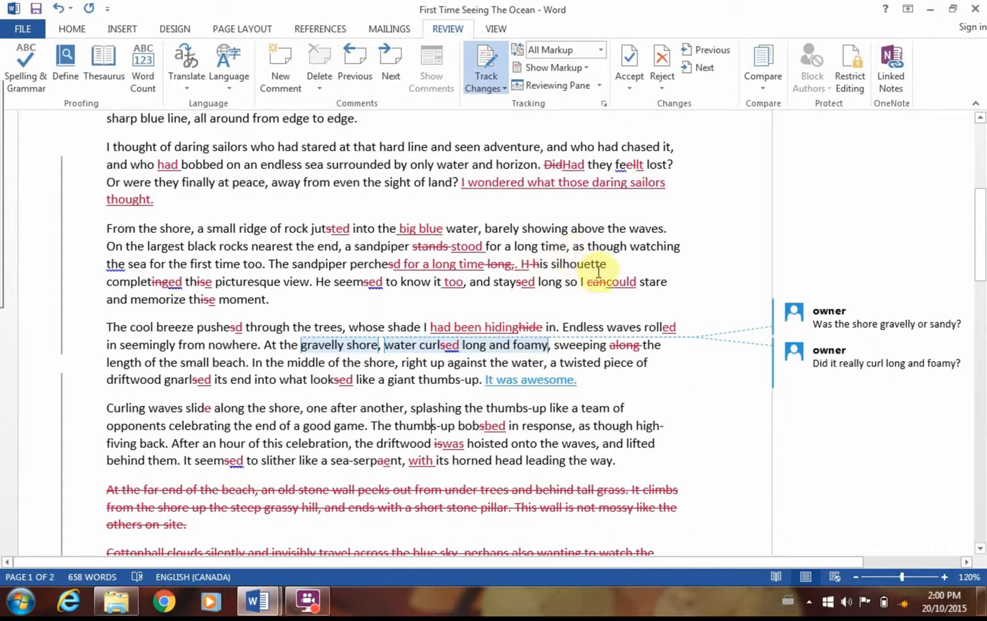
left_click(603, 50)
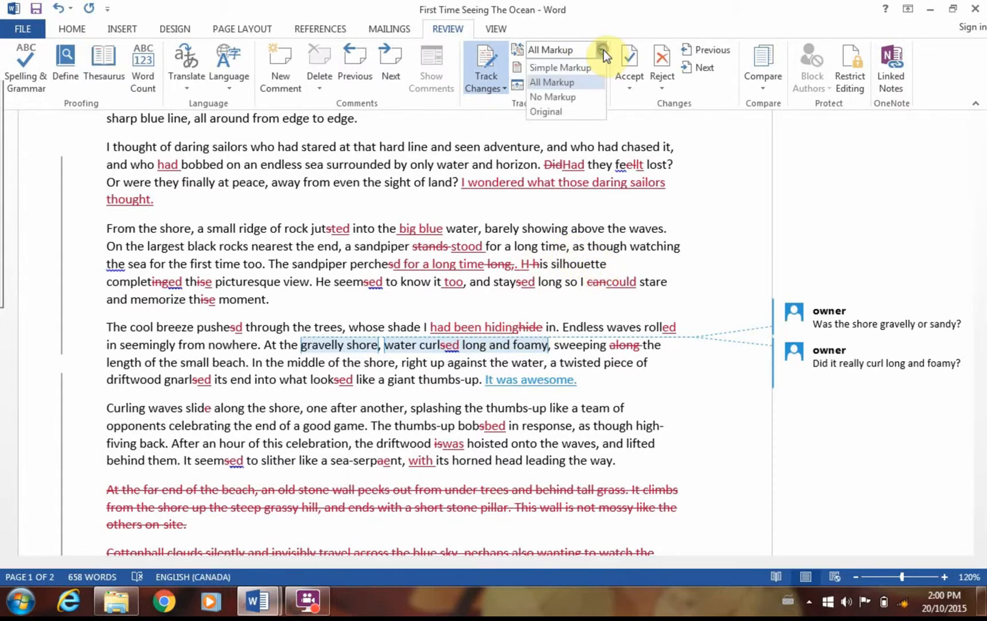
left_click(569, 111)
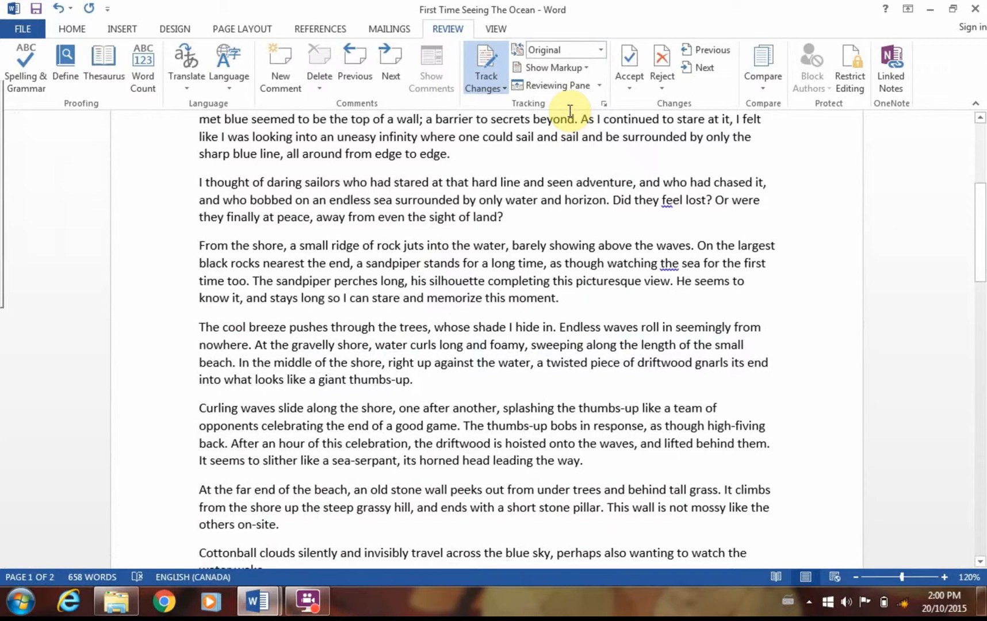
left_click(601, 49)
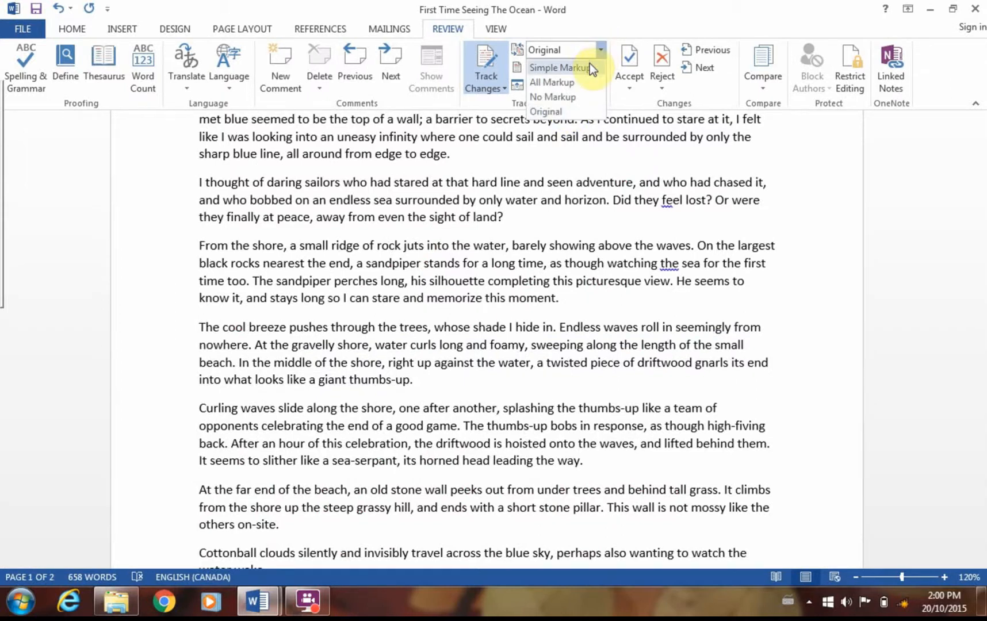
left_click(590, 65)
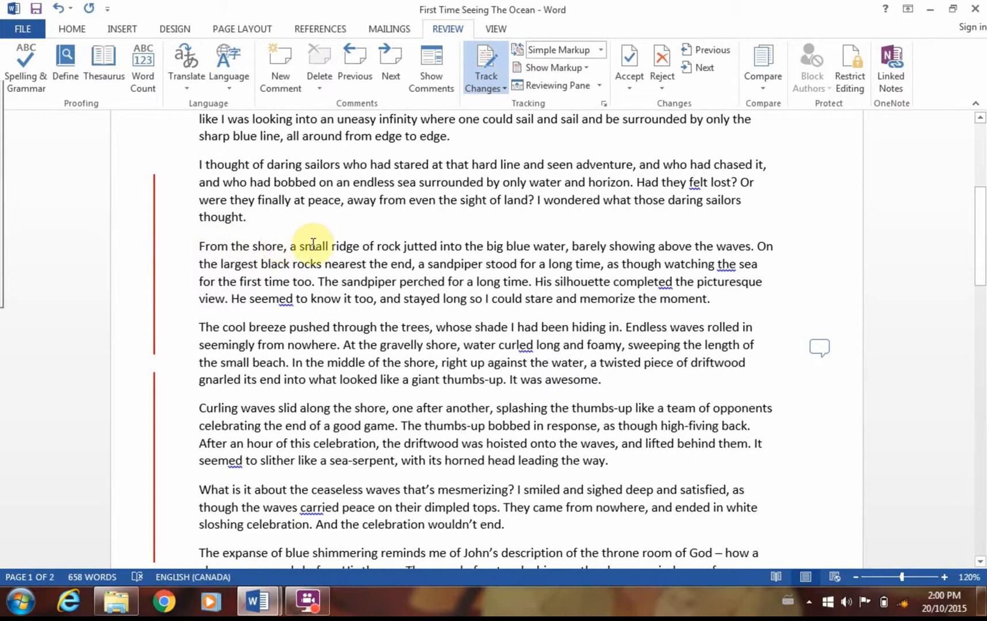
Toggle the change-bar view beside the "From the shore" paragraph to compare "jutted" with its tracked edits, ending with the details shown.
left_click(152, 250)
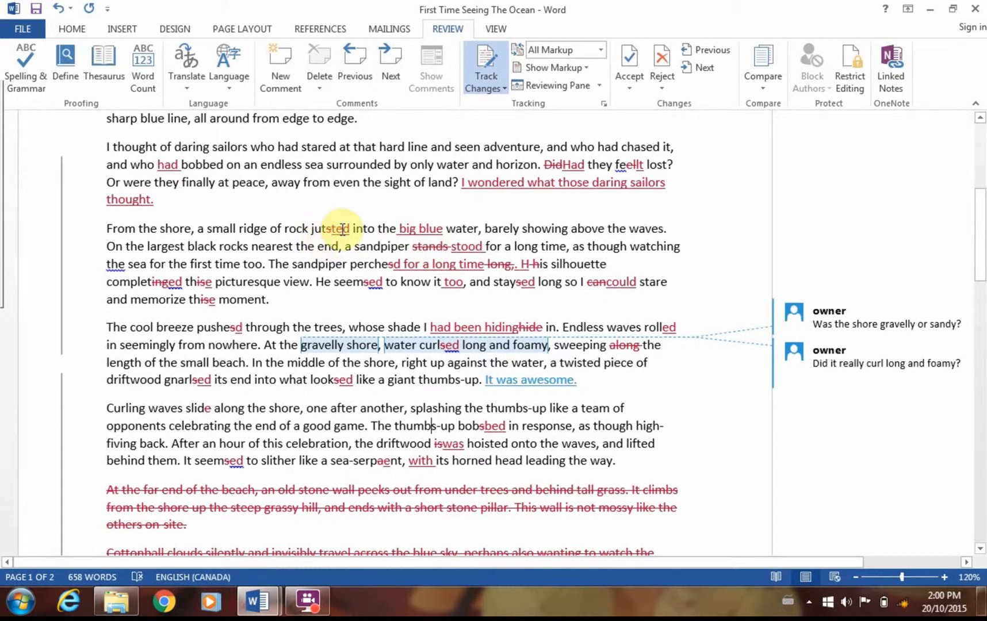
left_click(62, 239)
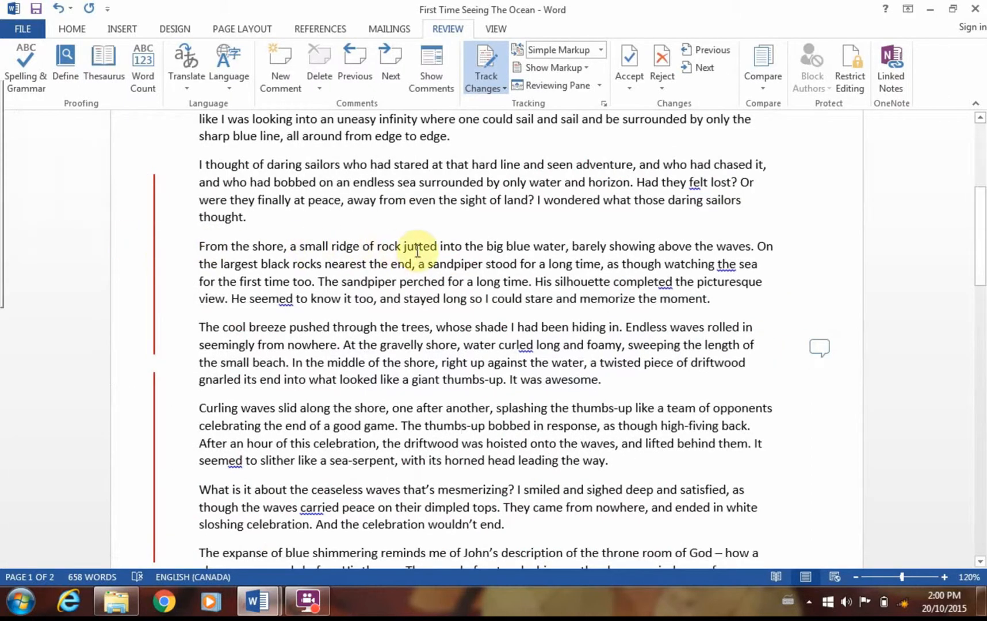
left_click(154, 249)
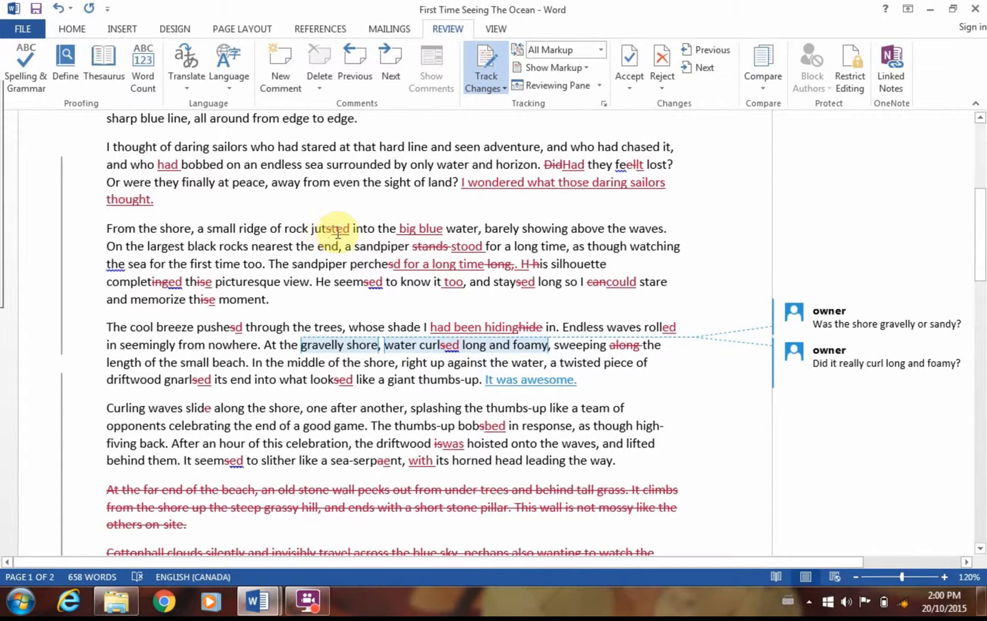
mouse_move(341, 236)
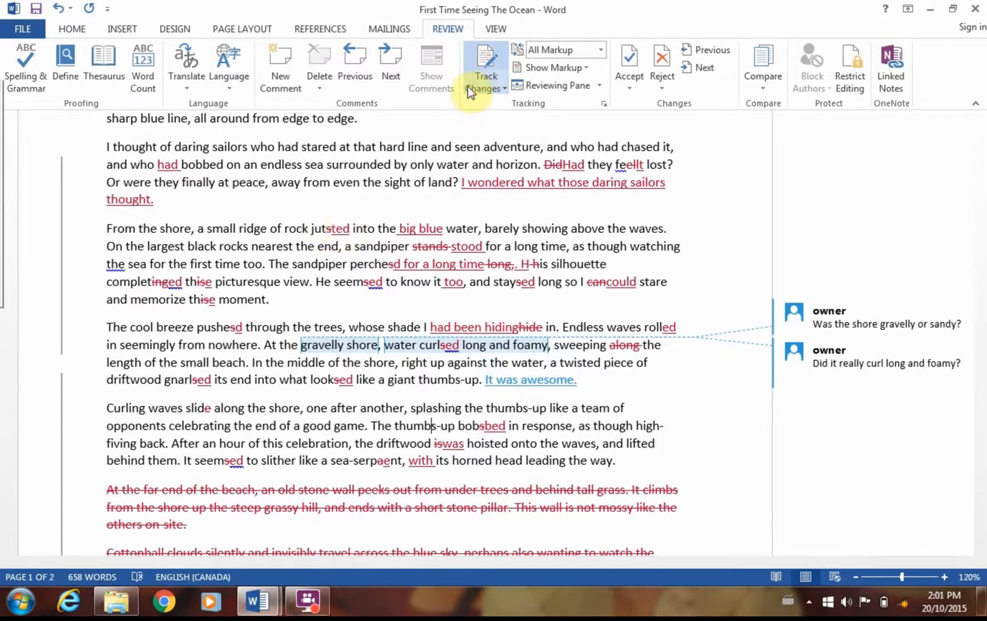
Compare the "From the shore" paragraph's wording in the Original view with its Simple Markup version.
left_click(600, 50)
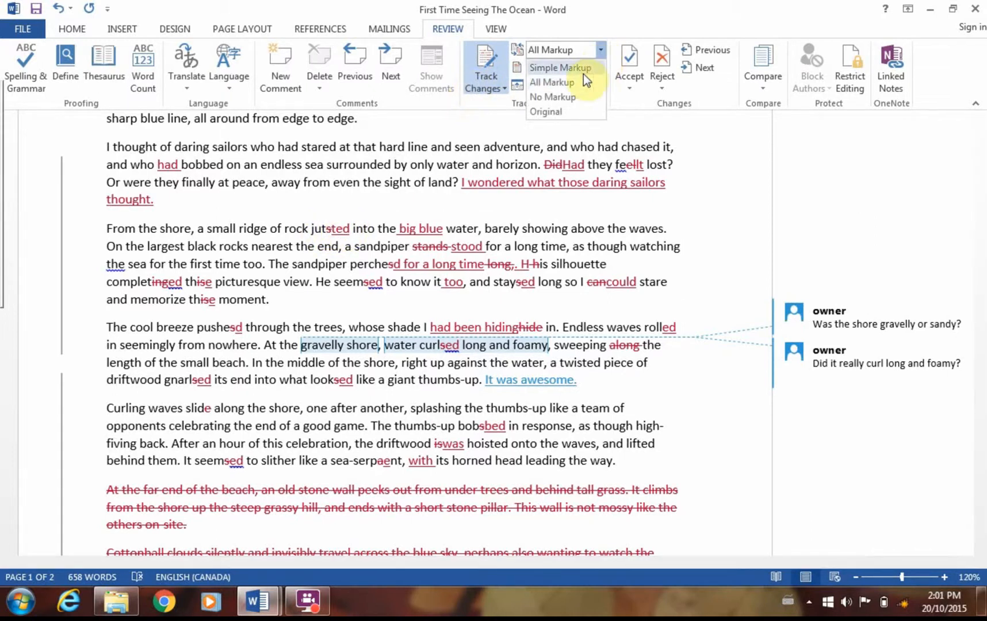
left_click(543, 112)
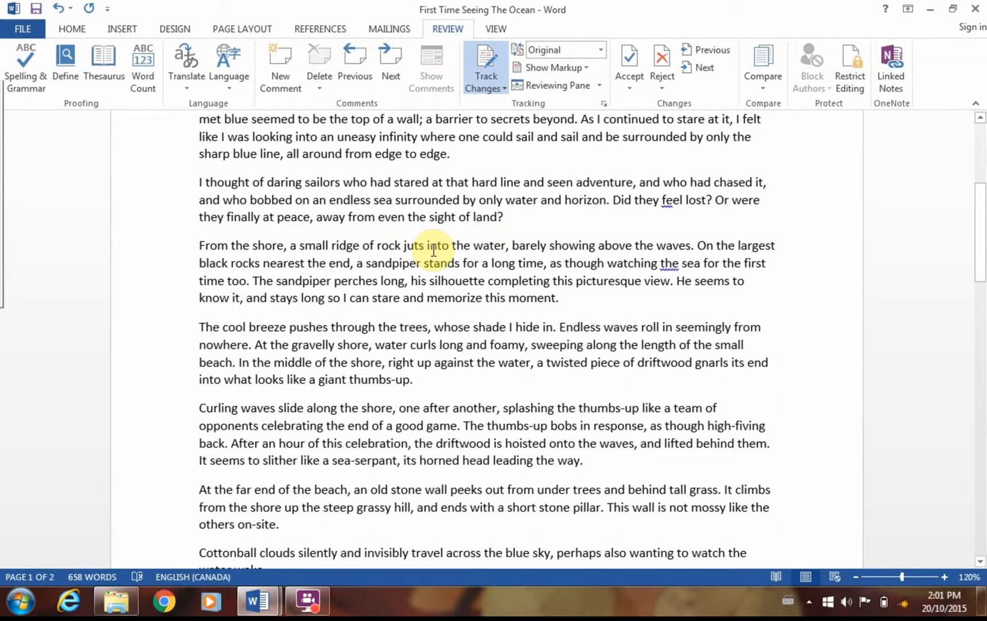
left_click(600, 50)
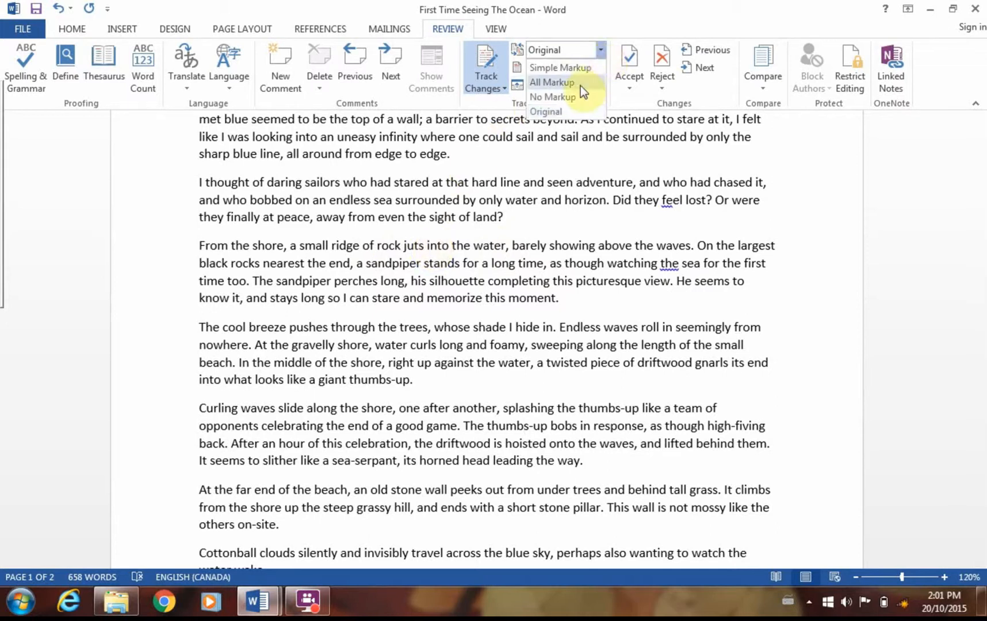
left_click(577, 68)
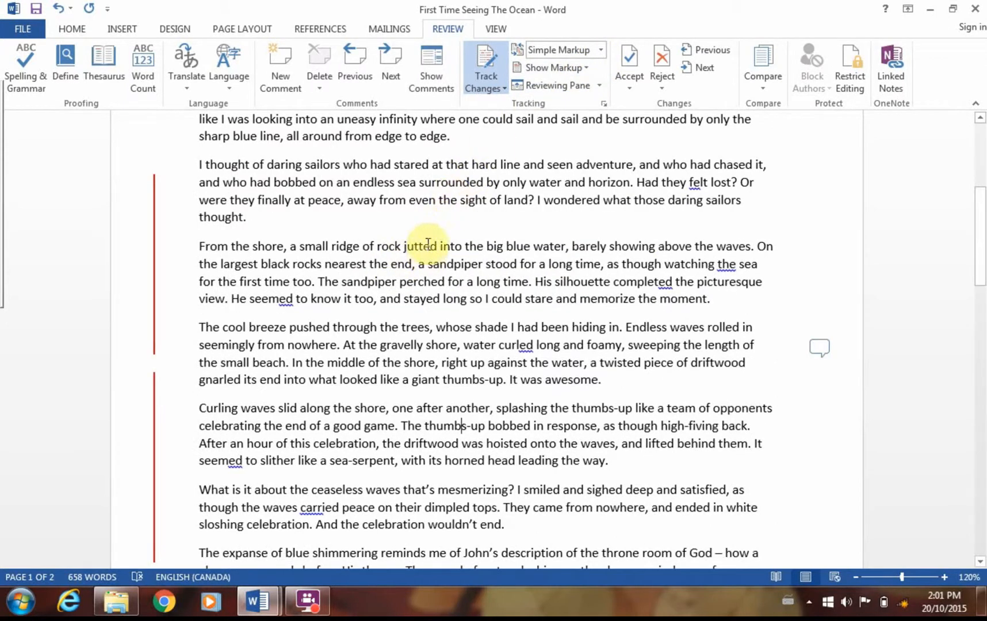
In All Markup, accept both tracked edits that turn "juts" into "jutted" and reject the inserted words "big blue".
left_click(601, 50)
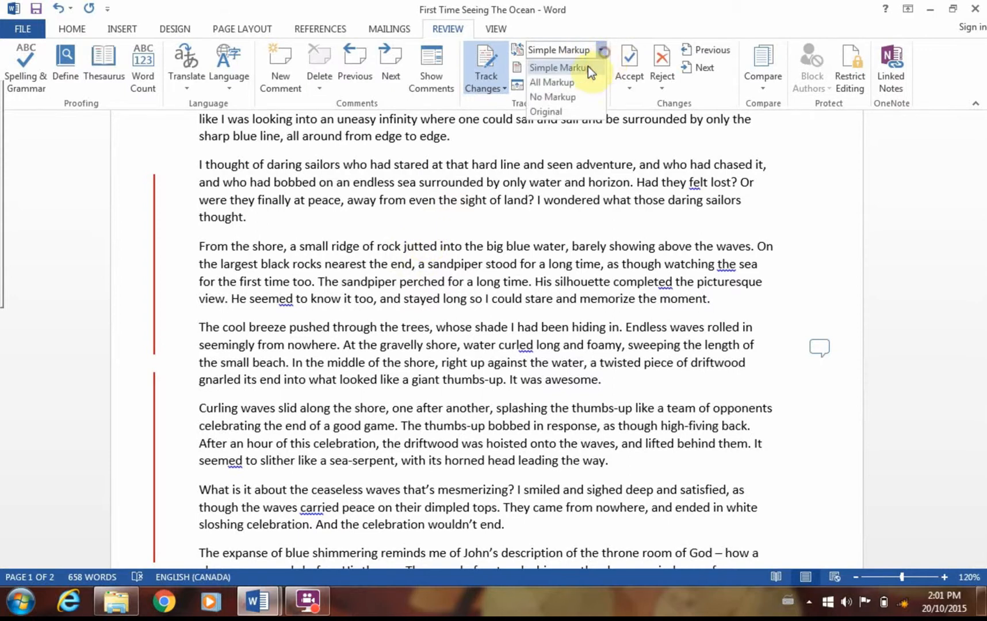
left_click(563, 81)
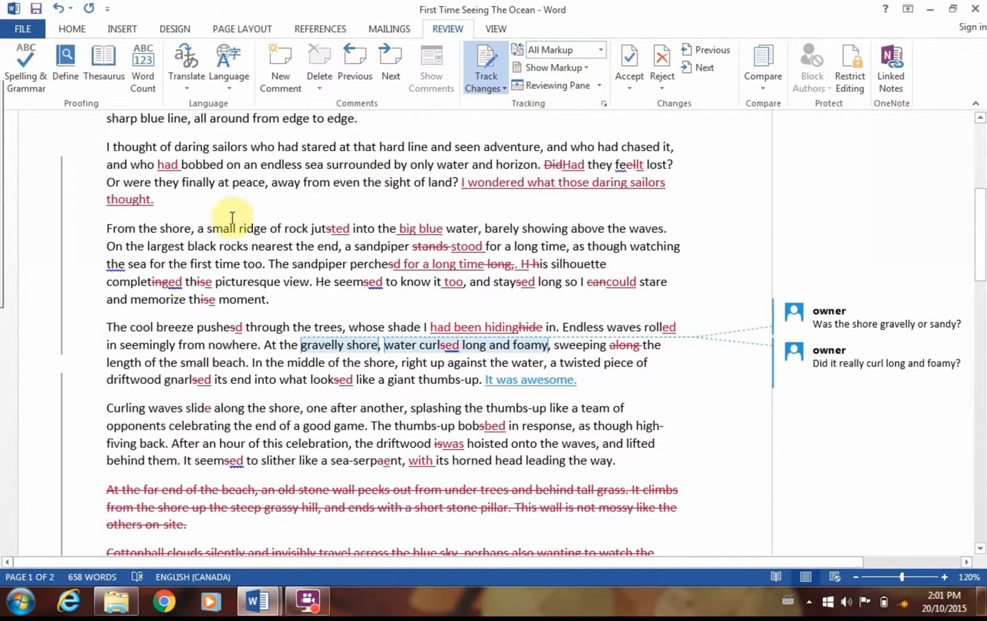
left_click(326, 229)
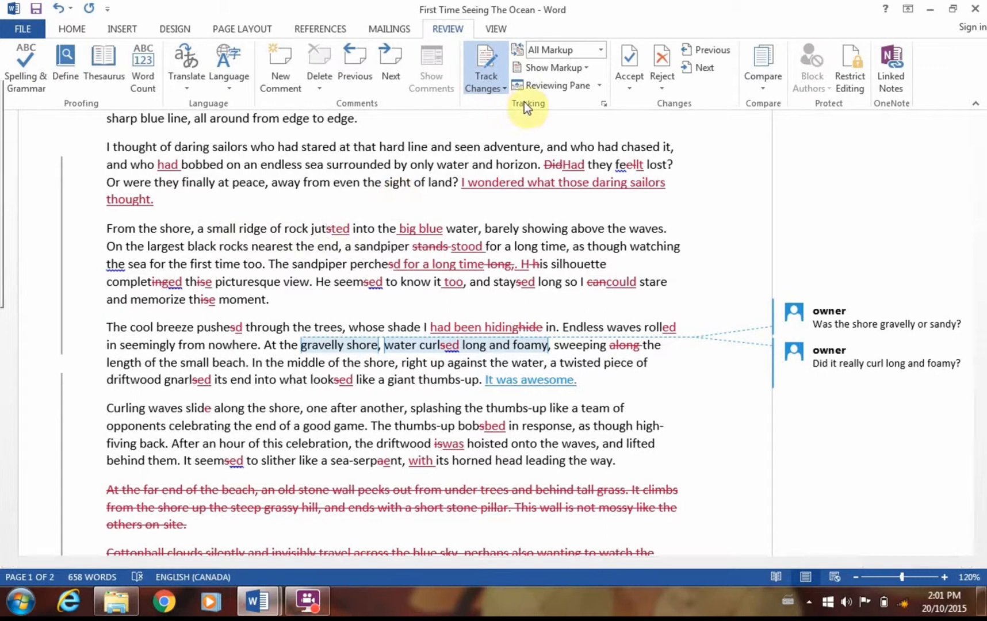
left_click(631, 56)
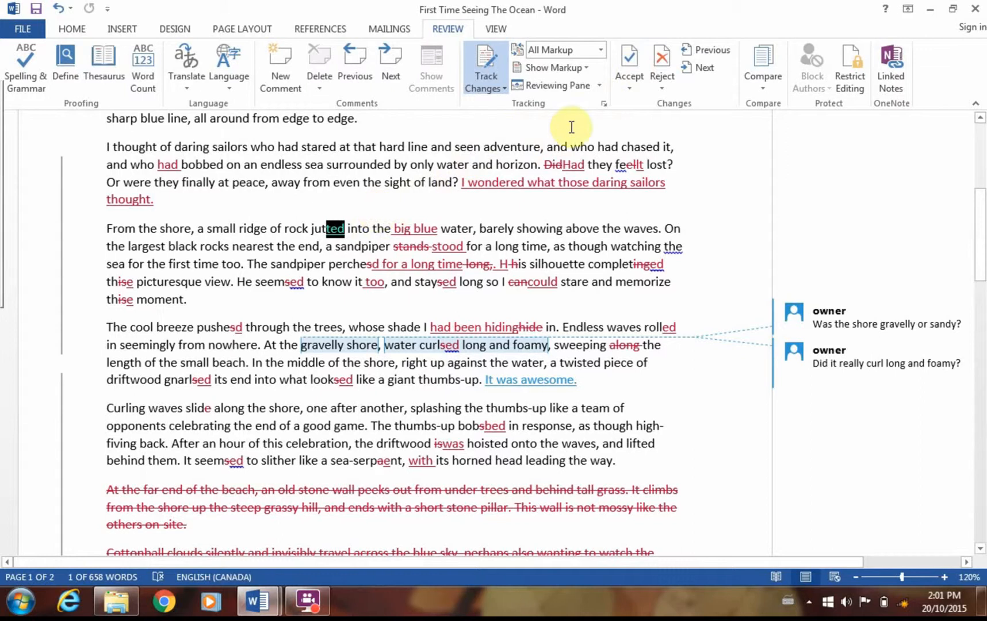
left_click(630, 61)
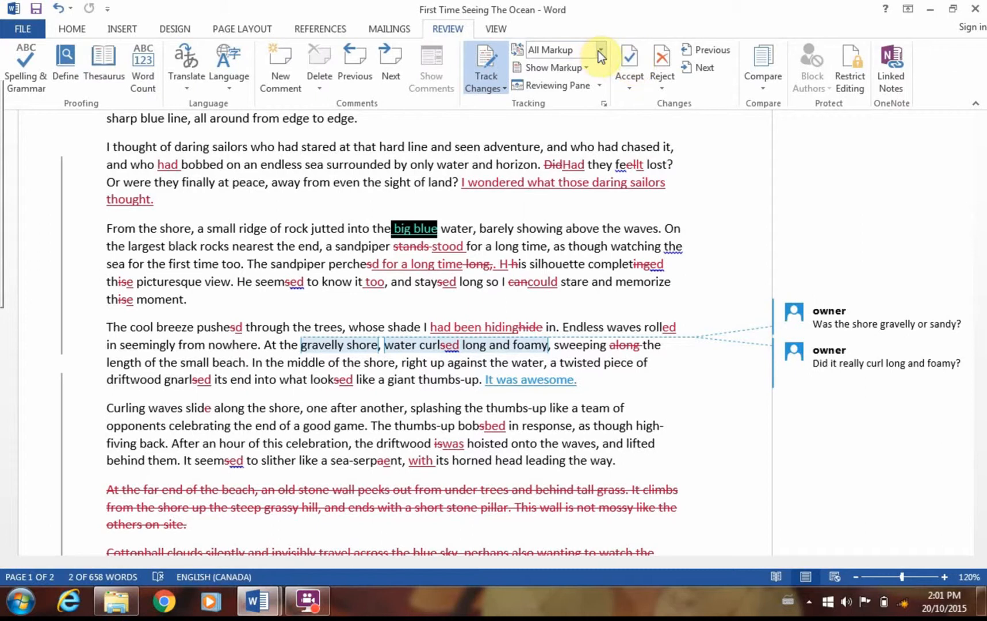
left_click(666, 57)
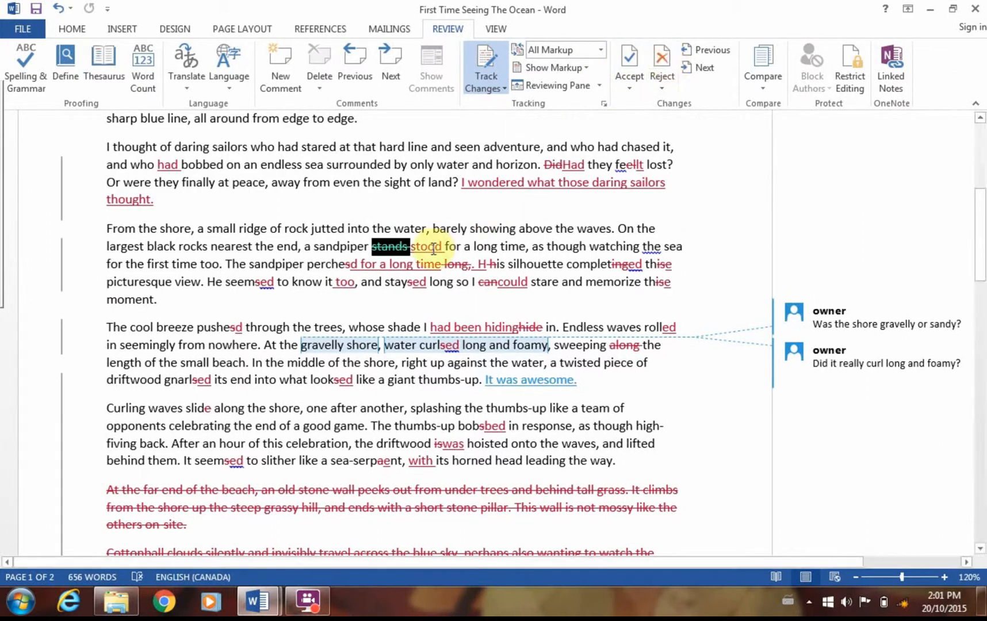
Check the "From the shore" paragraph in the Original, Simple Markup and All Markup views.
left_click(600, 50)
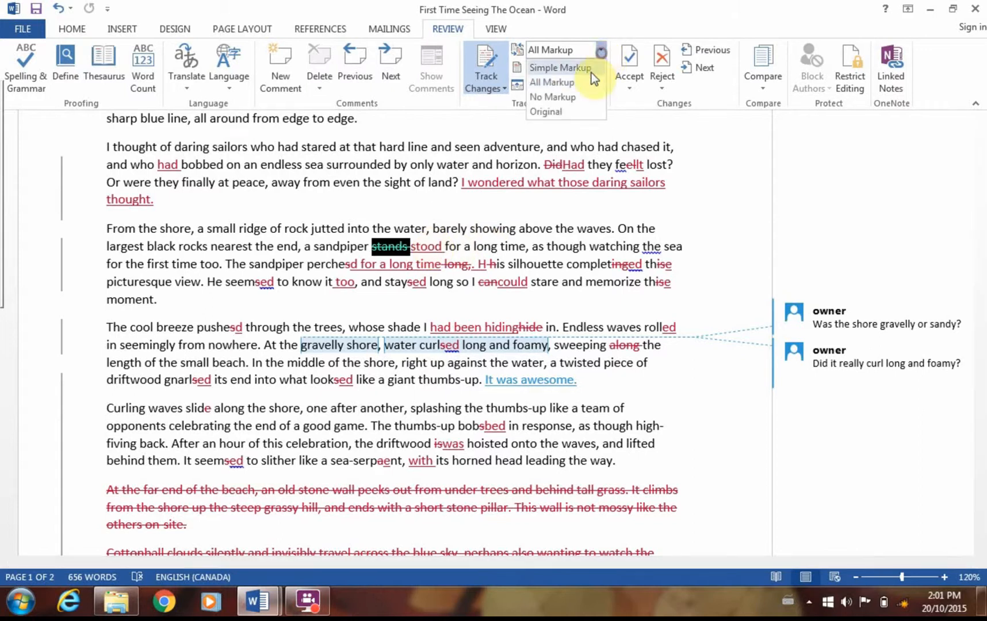
left_click(563, 113)
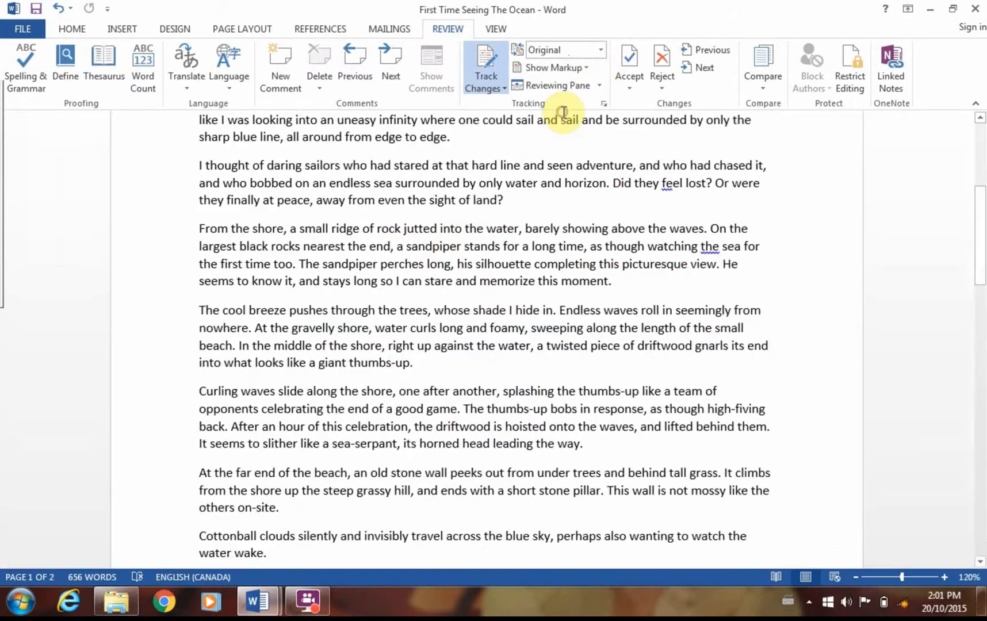
left_click(602, 49)
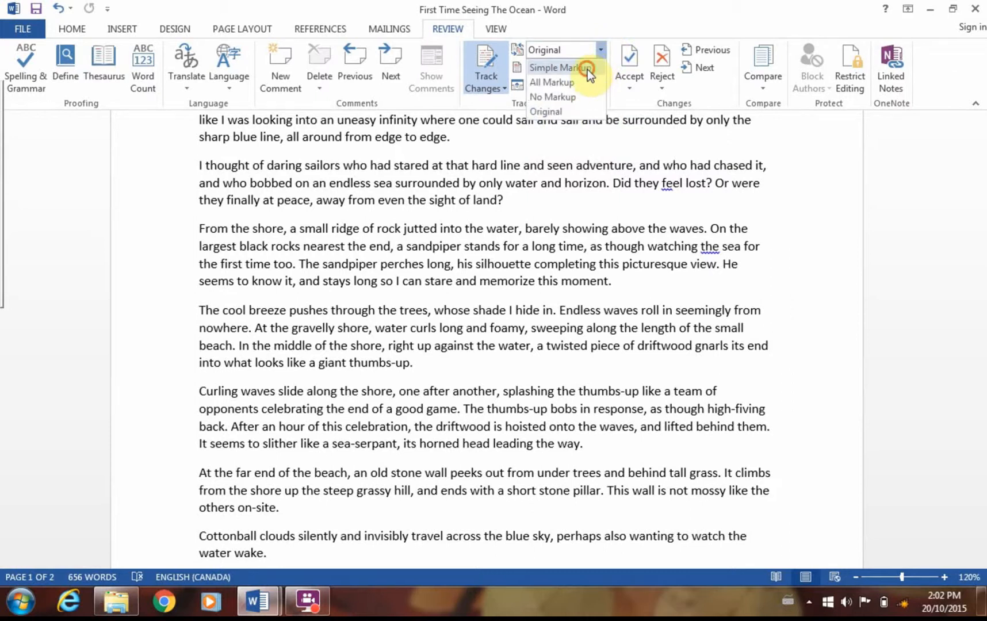
left_click(588, 70)
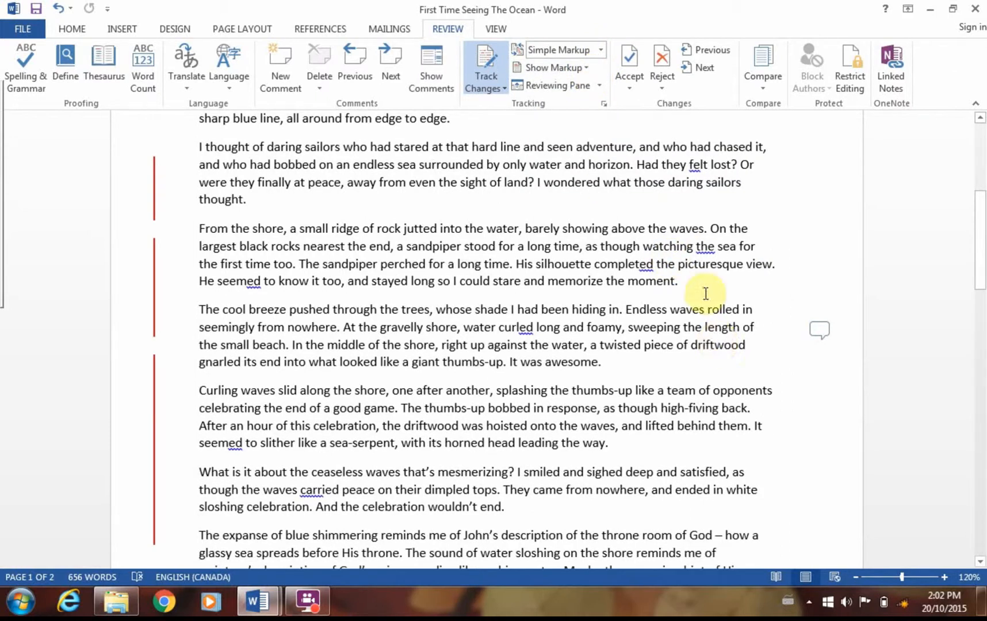
left_click(601, 50)
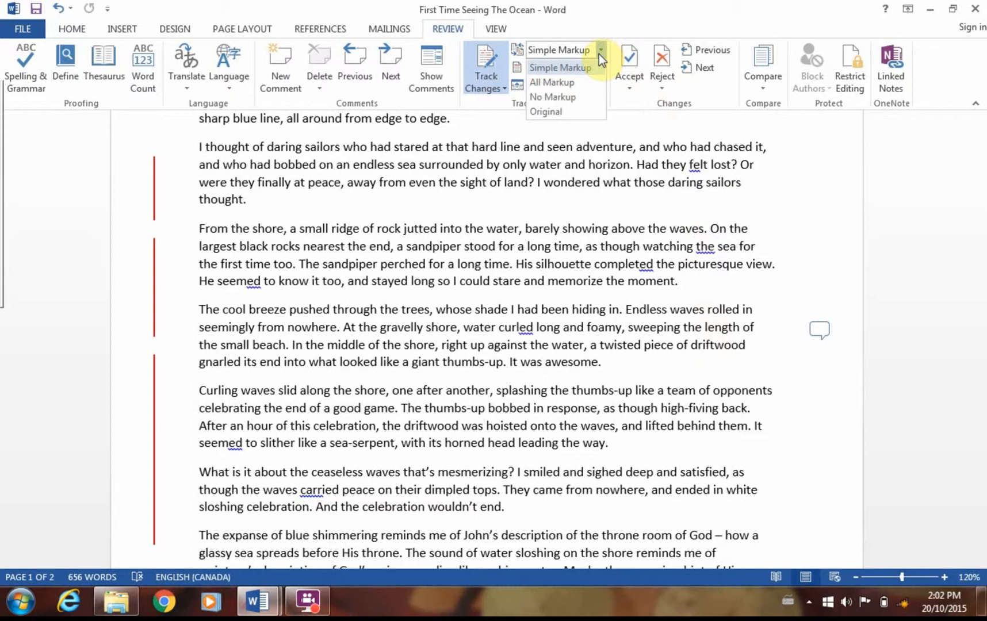
left_click(580, 79)
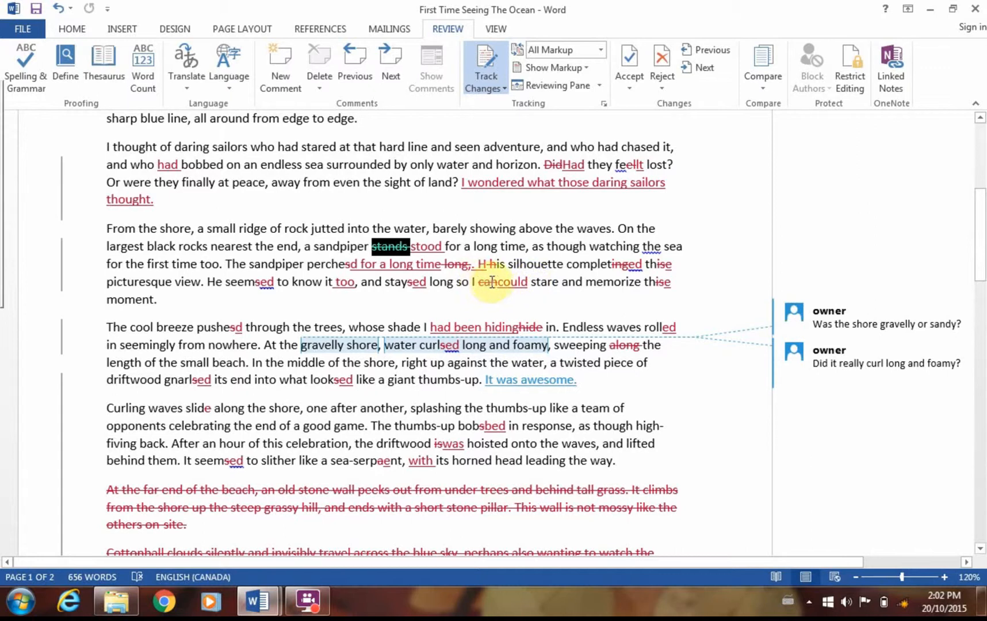
mouse_move(495, 283)
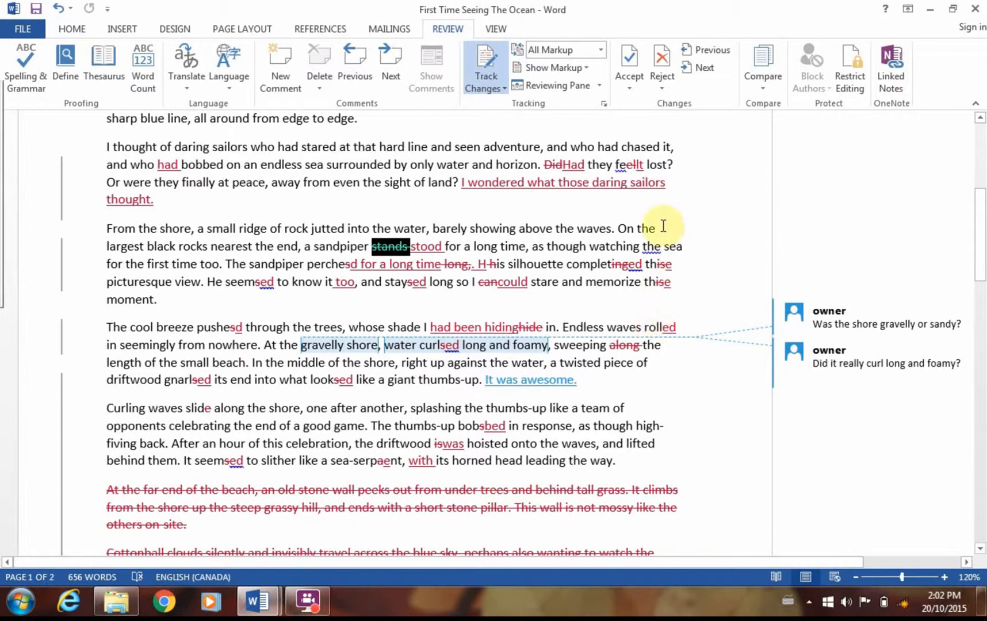
Return to Simple Markup, open the comments beside the "cool breeze" paragraph, and select the comment about the gravelly shore.
left_click(601, 50)
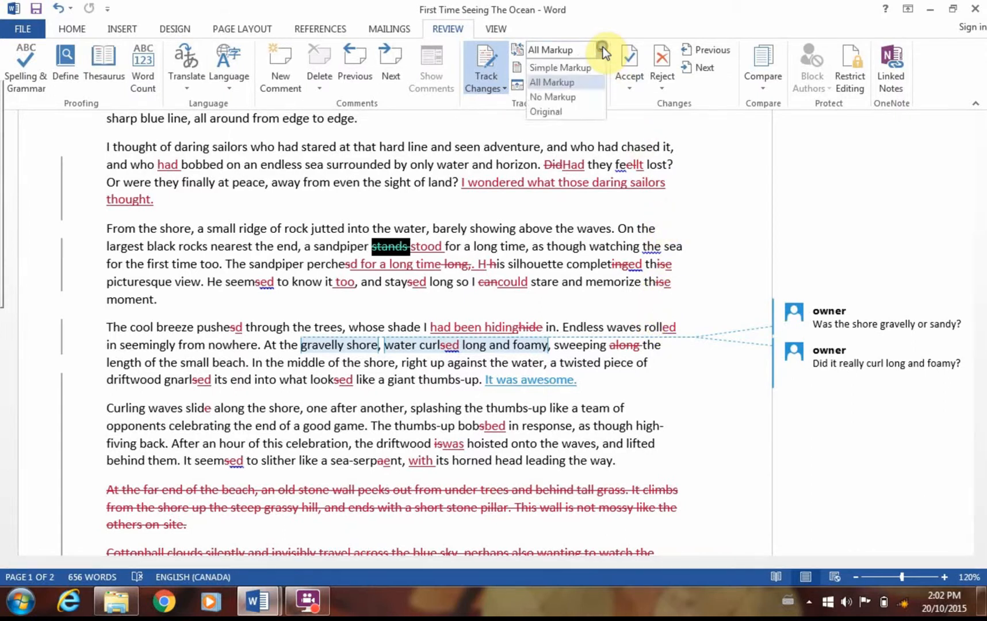
left_click(600, 72)
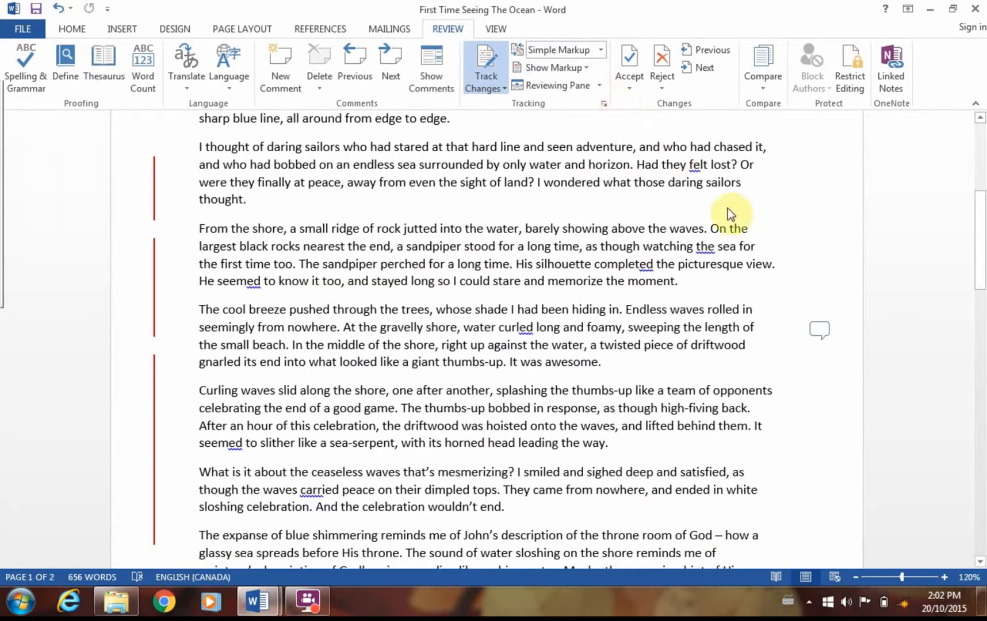
left_click(818, 331)
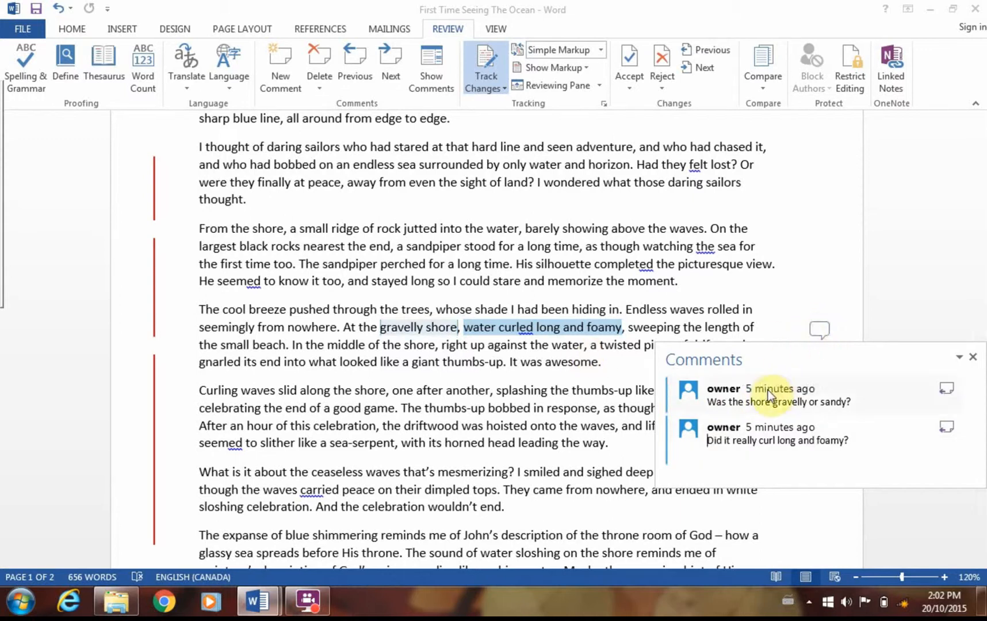
left_click(734, 401)
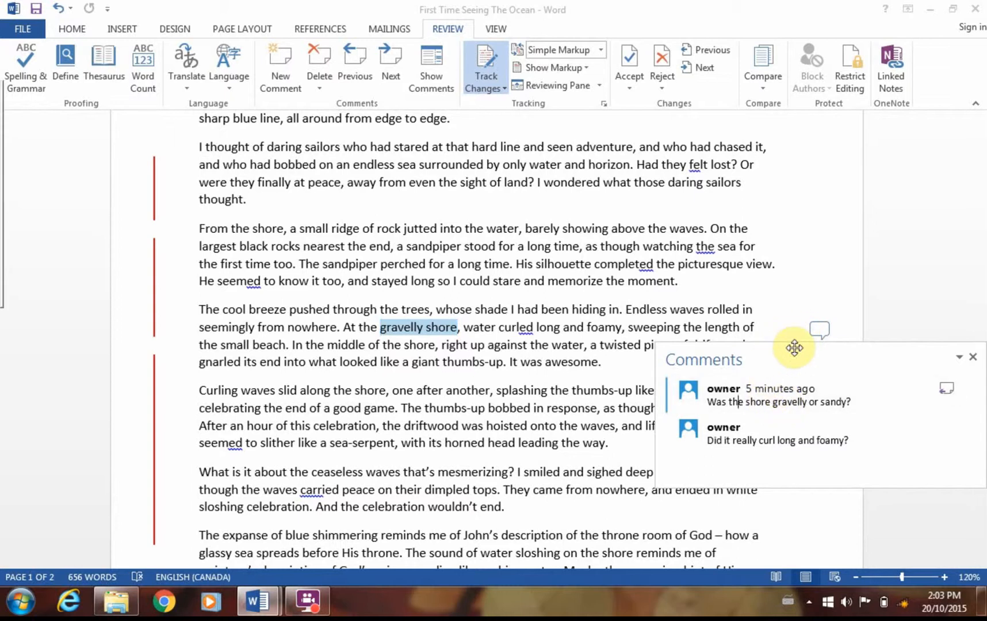
Reject the comments on "gravelly shore" and "water curled long and foamy", reopening the second one in Simple Markup.
triple_click(826, 398)
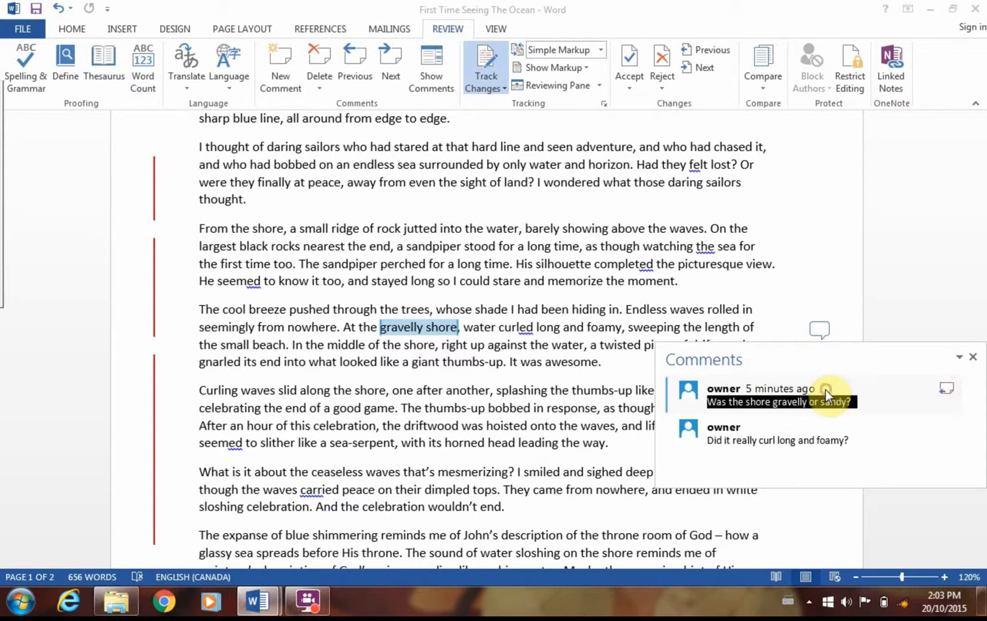
left_click(663, 61)
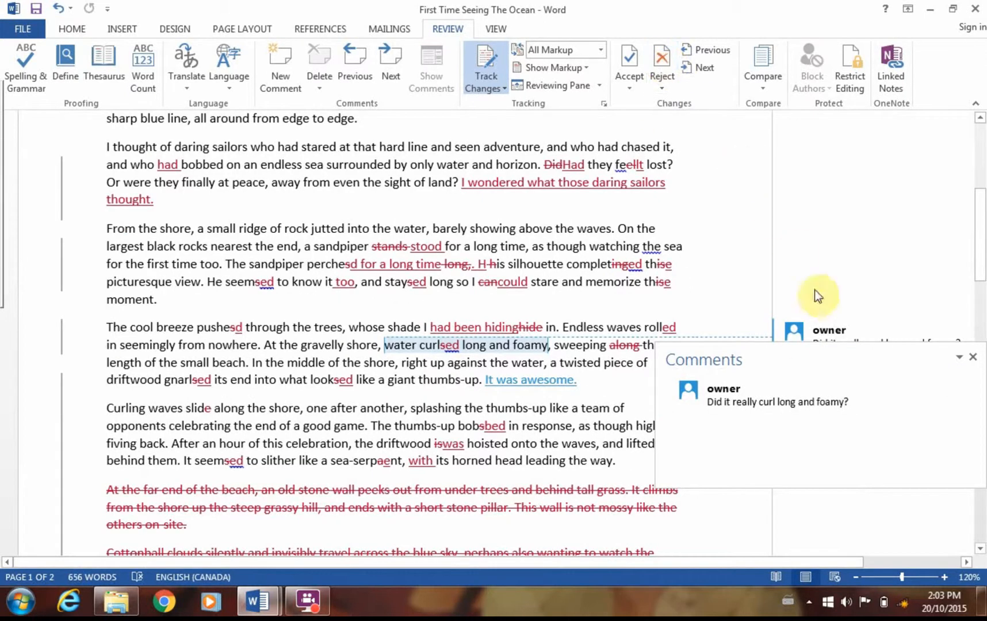
left_click(600, 56)
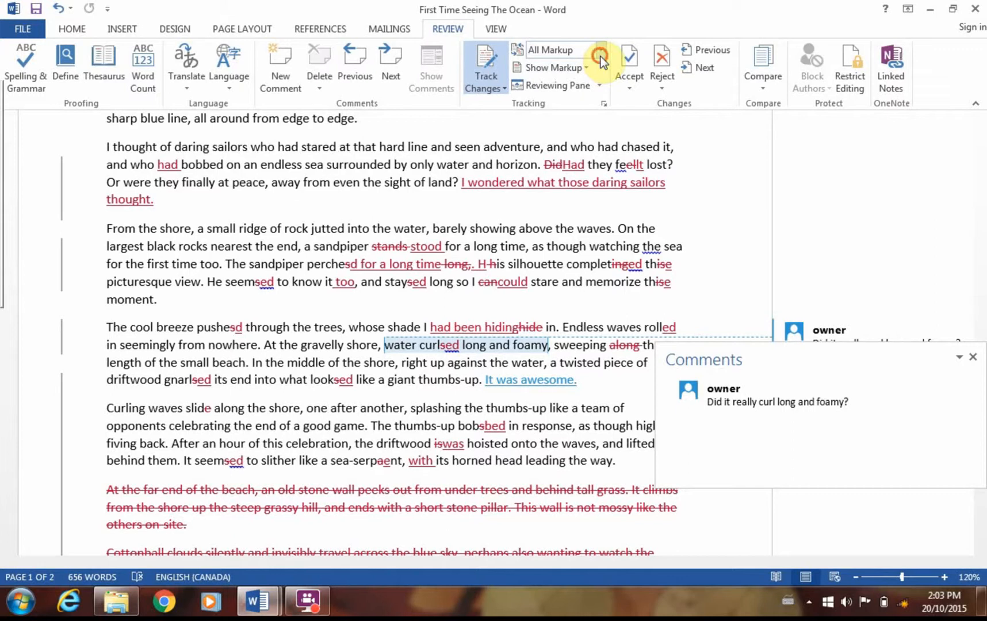
left_click(591, 67)
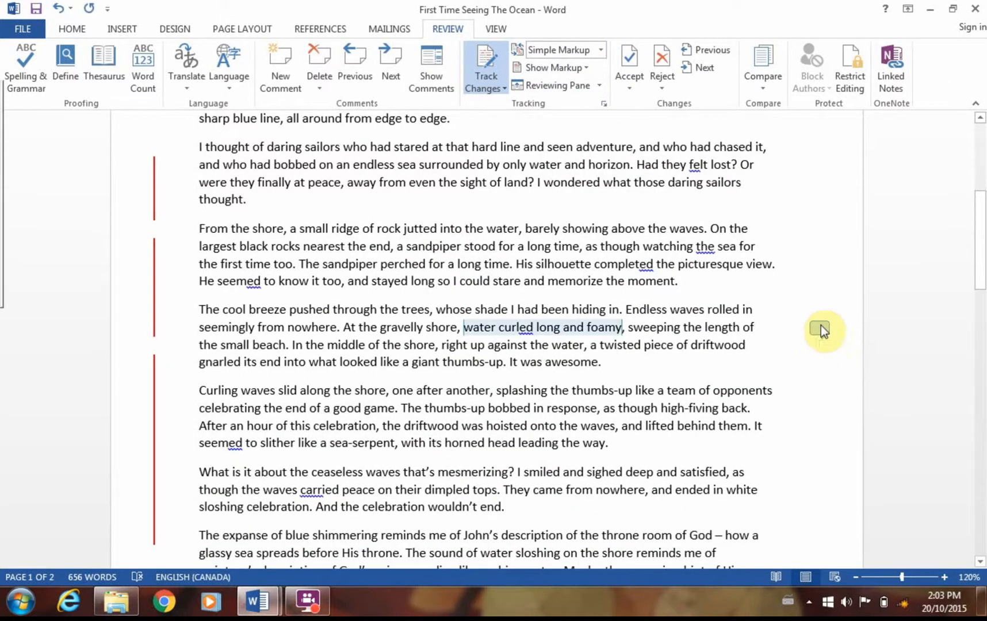
left_click(820, 329)
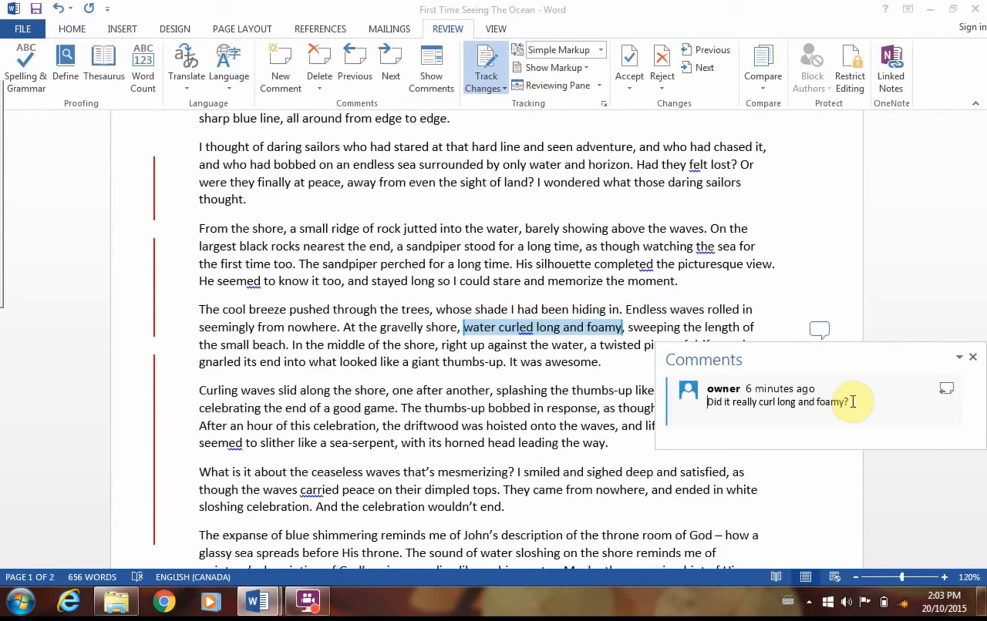
left_click(667, 61)
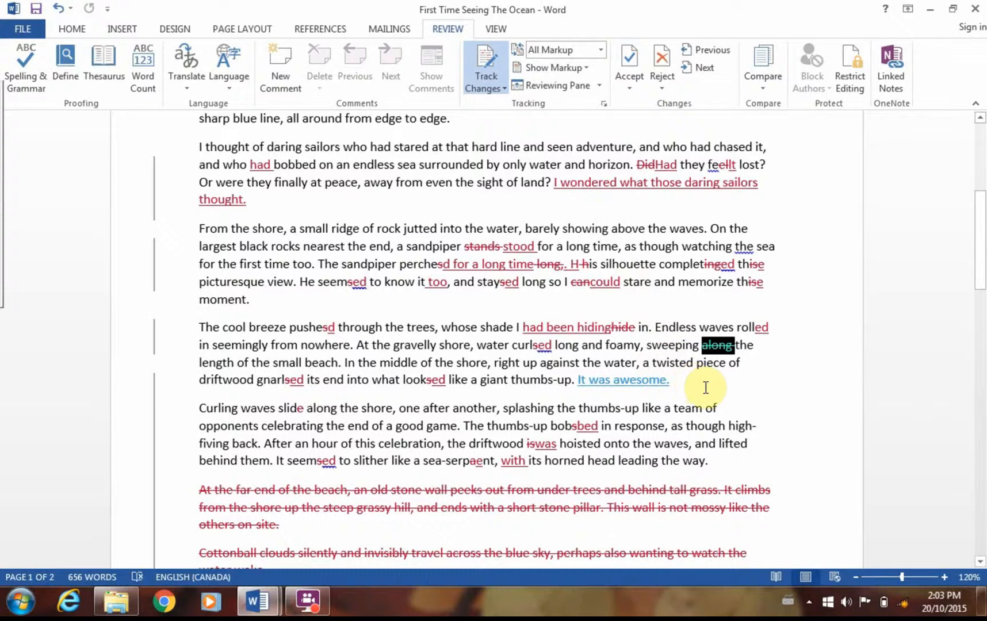
Check the inserted sentence "It was awesome." in Simple Markup and All Markup, and reject that insertion.
scroll(706, 387, "down", 3)
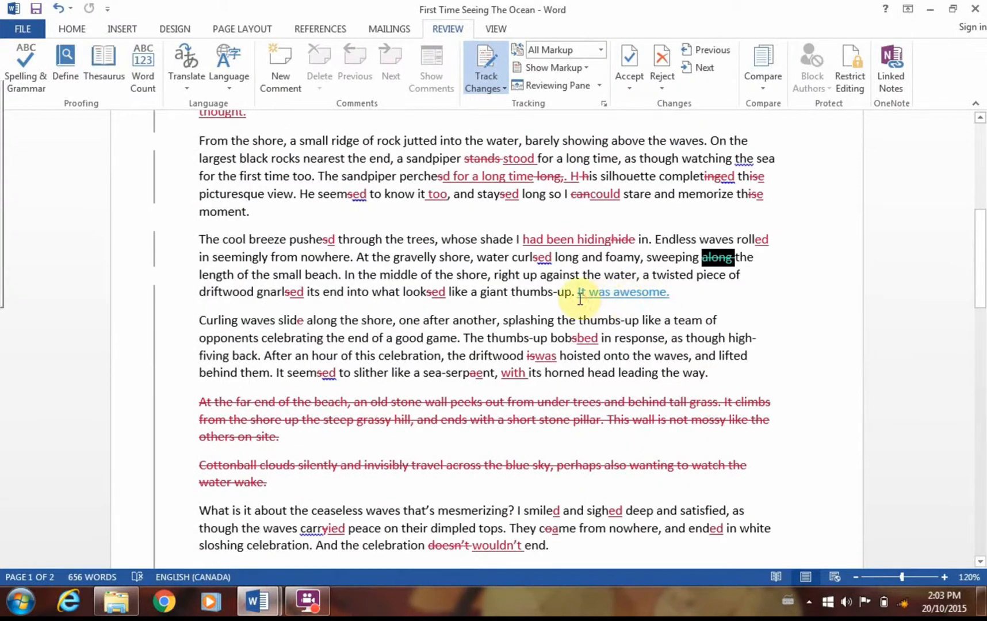
left_click_drag(579, 299, 669, 302)
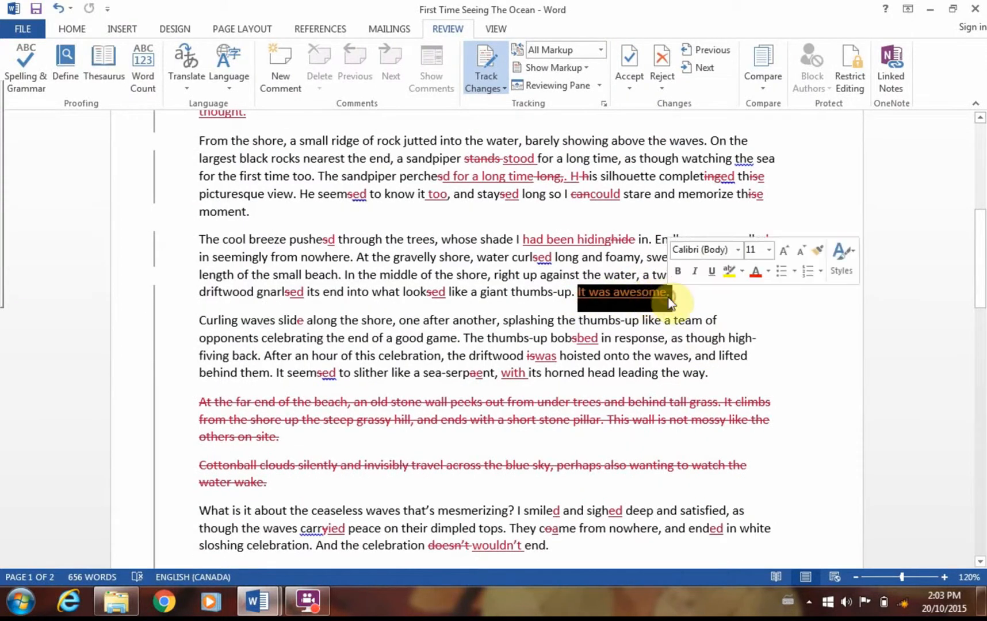
left_click(659, 345)
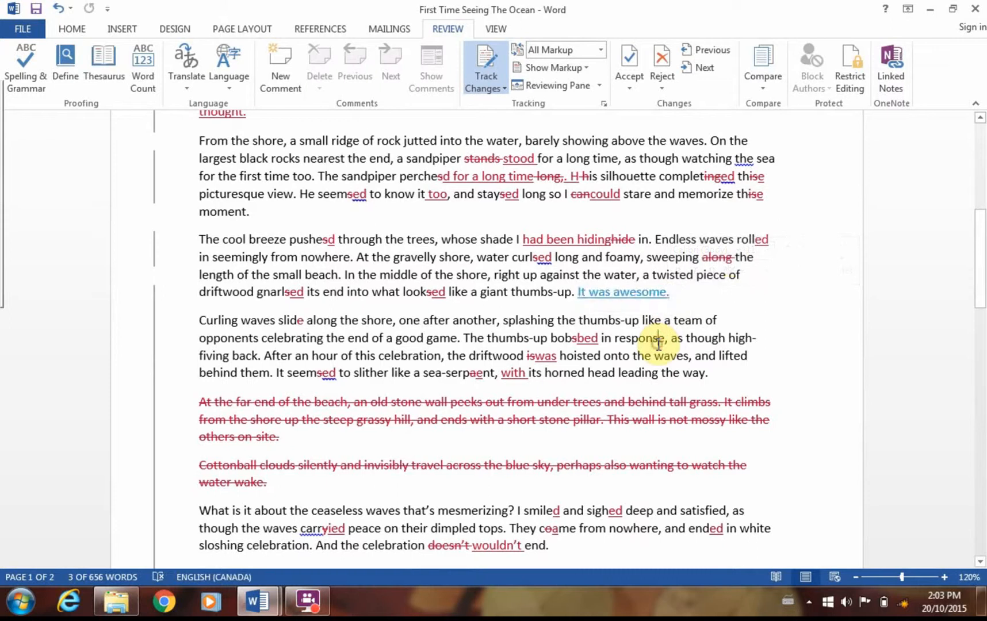
left_click(579, 294)
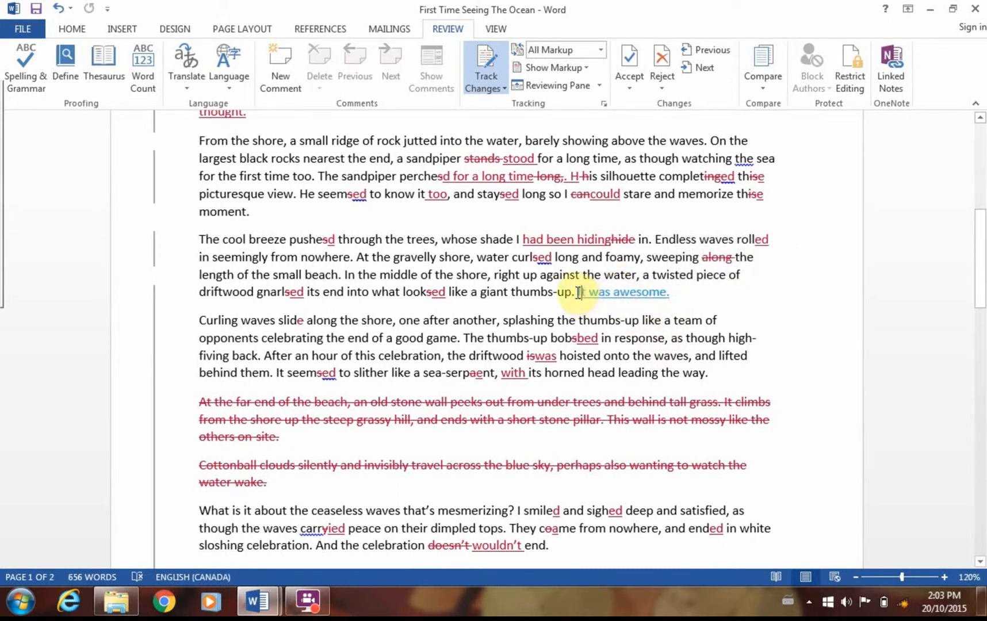
mouse_move(579, 294)
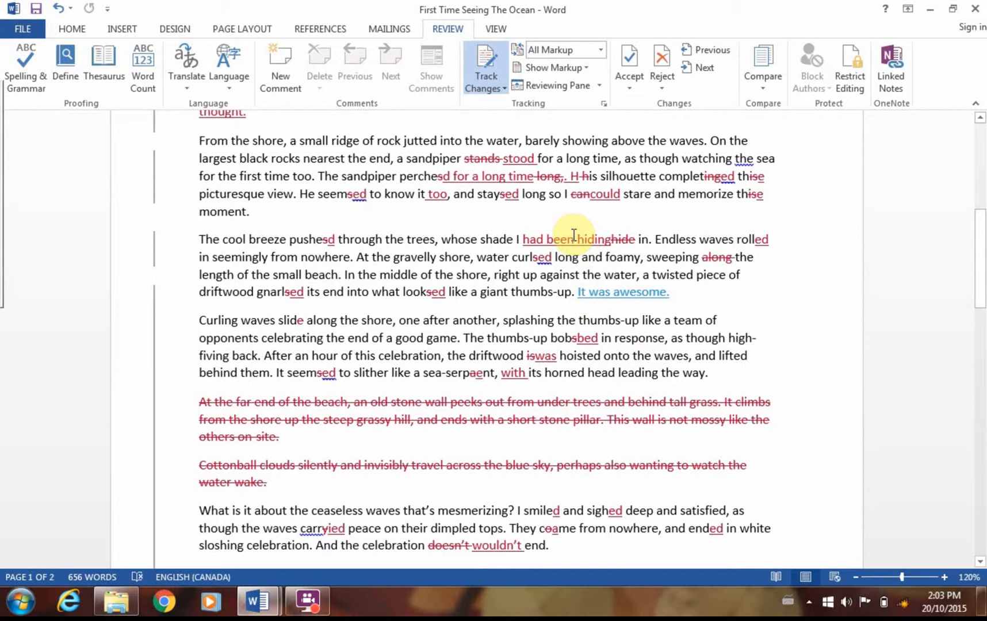
left_click(575, 293)
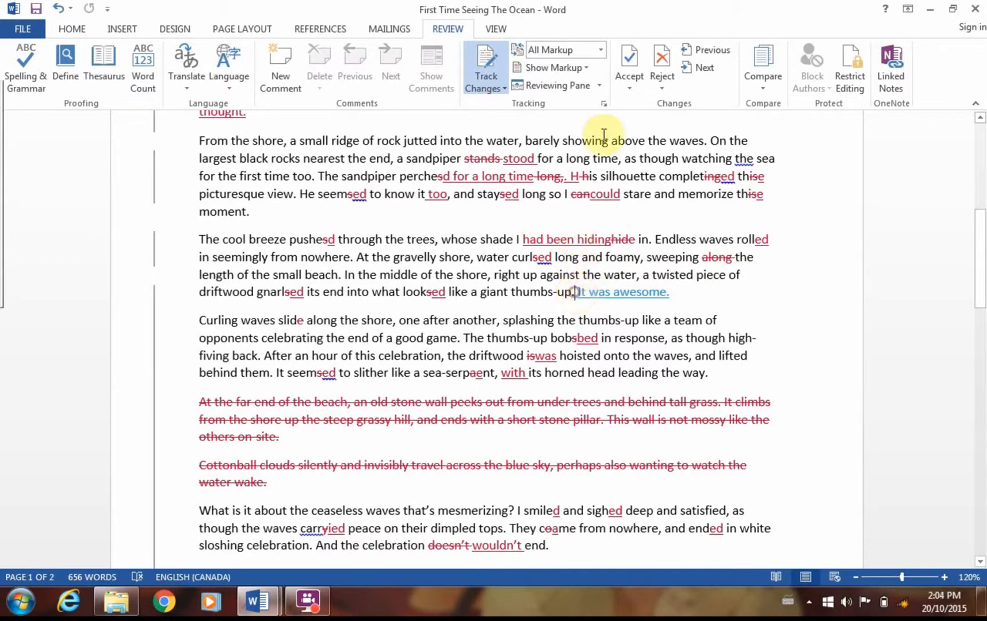
left_click(602, 52)
left_click(590, 72)
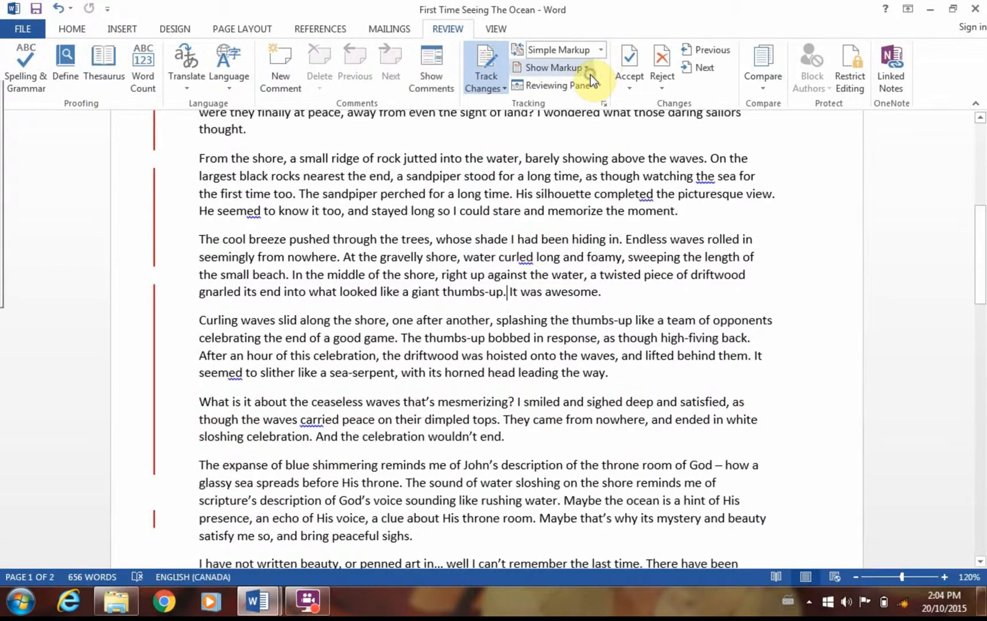
left_click(515, 292)
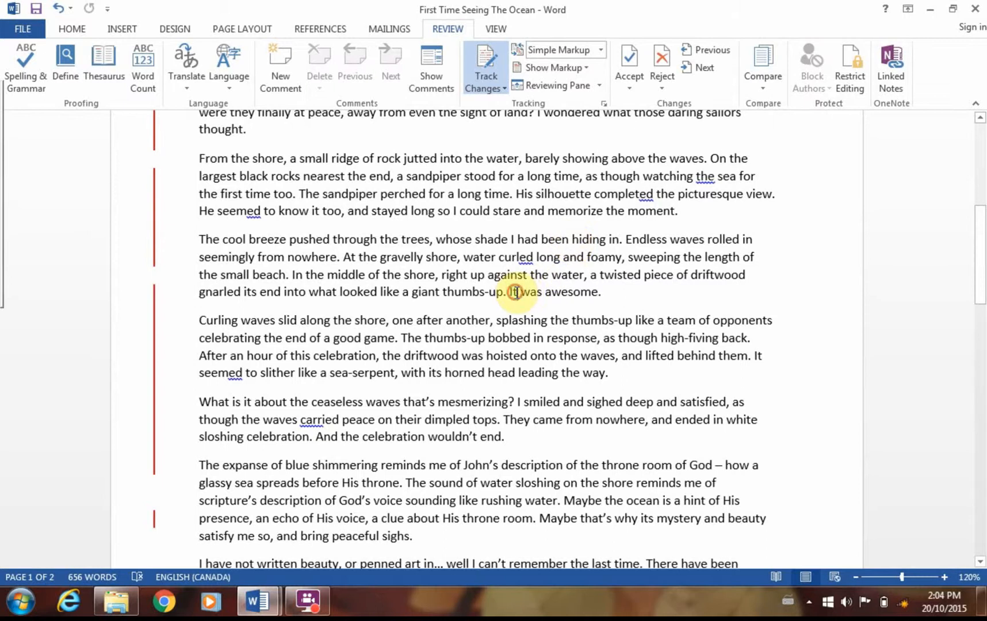
left_click(602, 50)
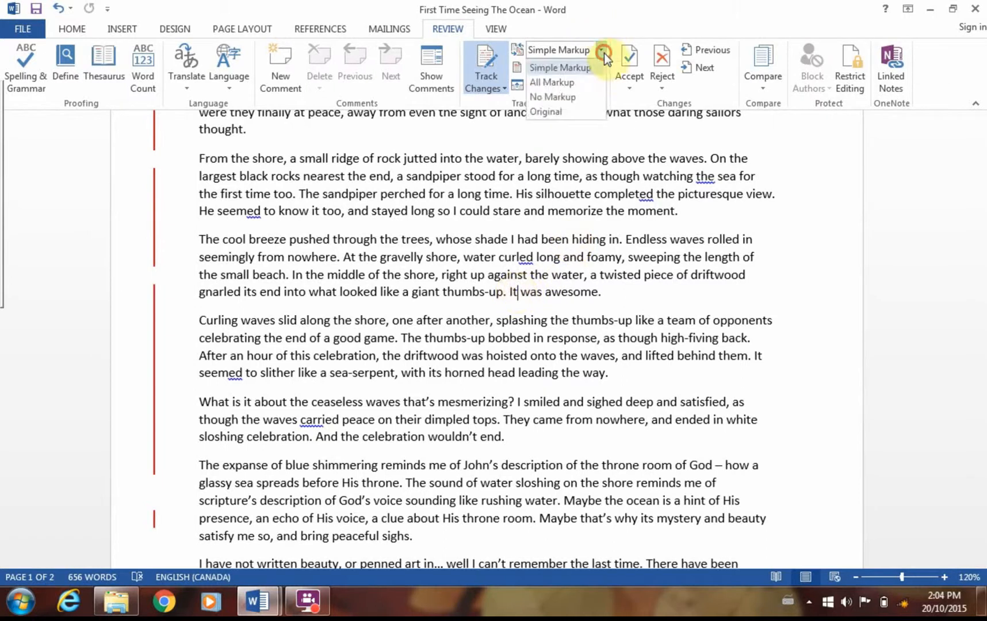
left_click(594, 81)
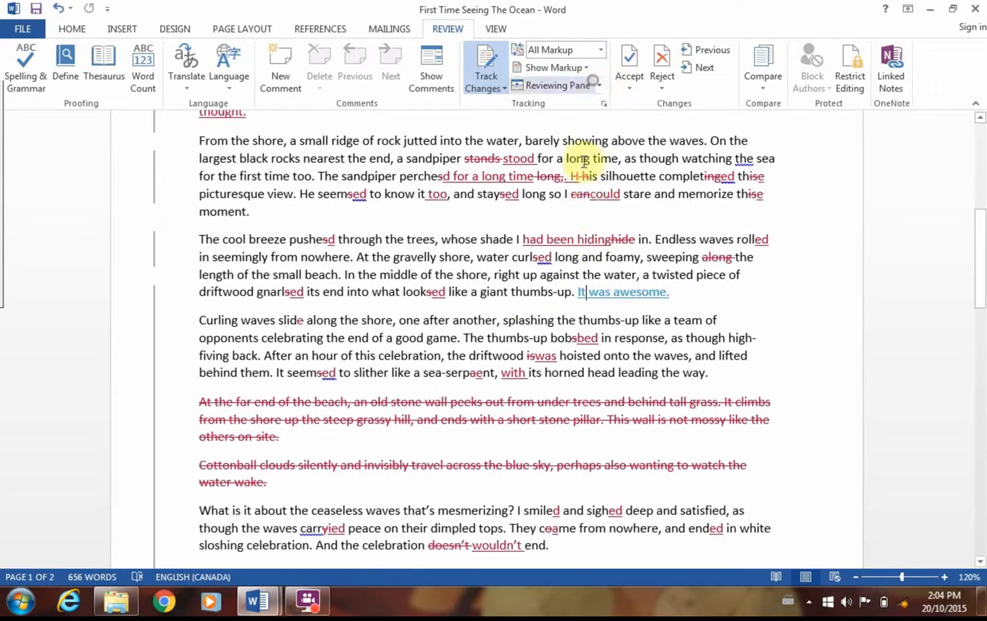
left_click(662, 64)
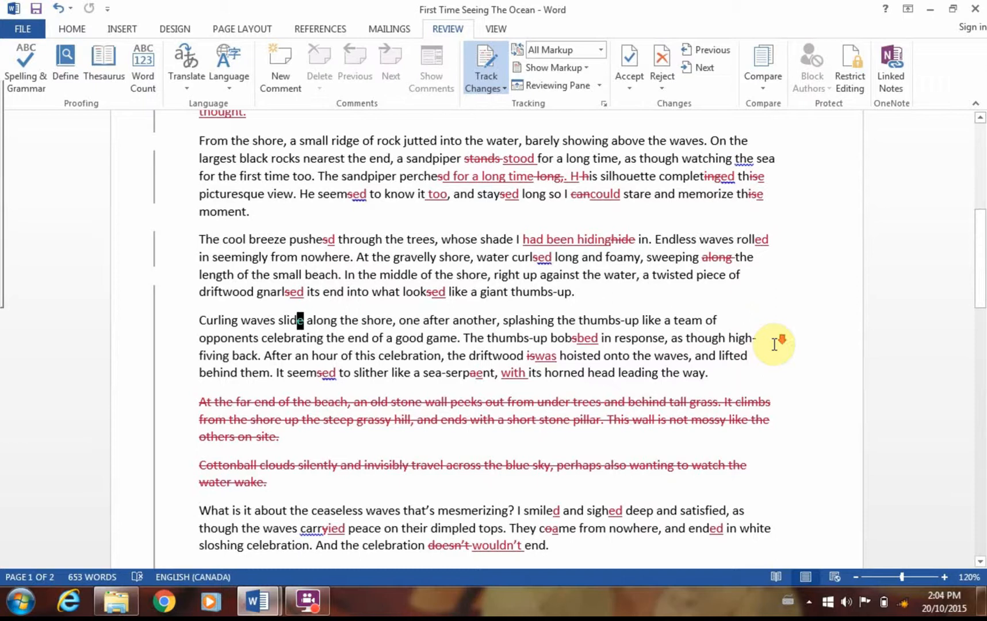
Accept the tracked deletion of the paragraphs starting "At the far end of the beach" and "Cottonball clouds".
scroll(775, 344, "down", 2)
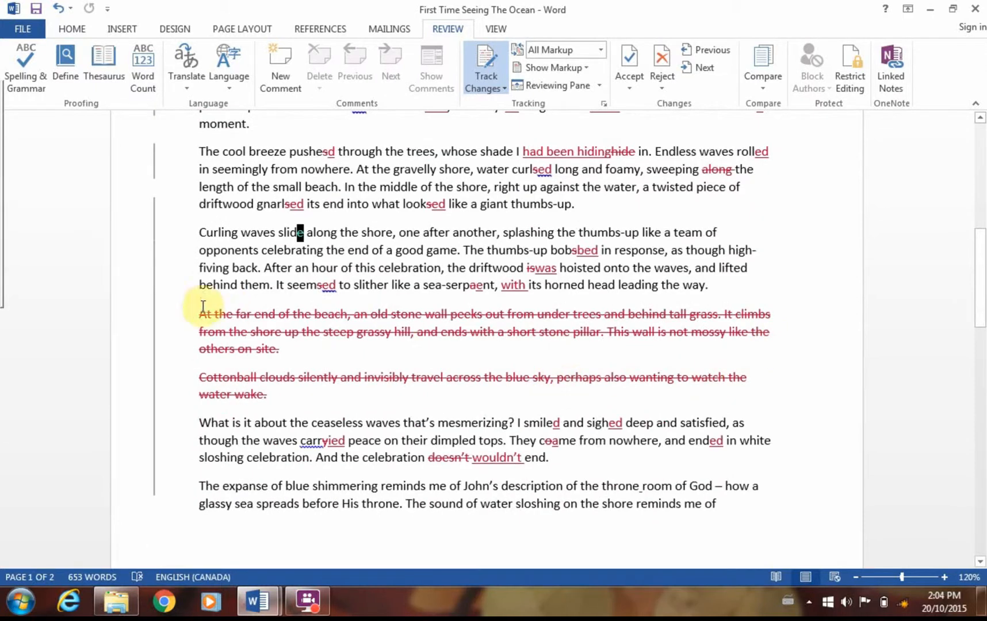
left_click(341, 328)
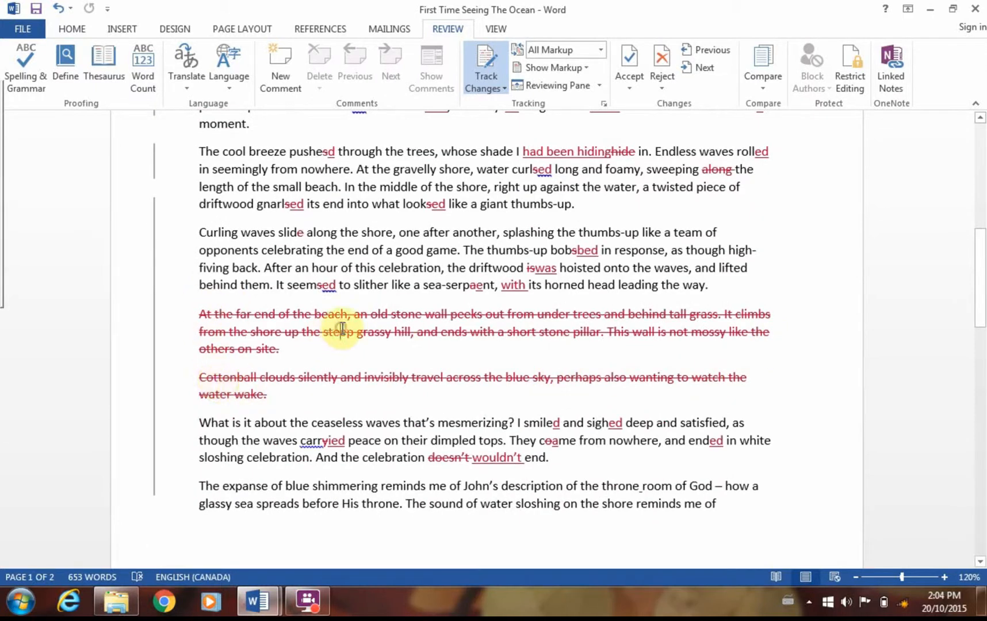
left_click(624, 56)
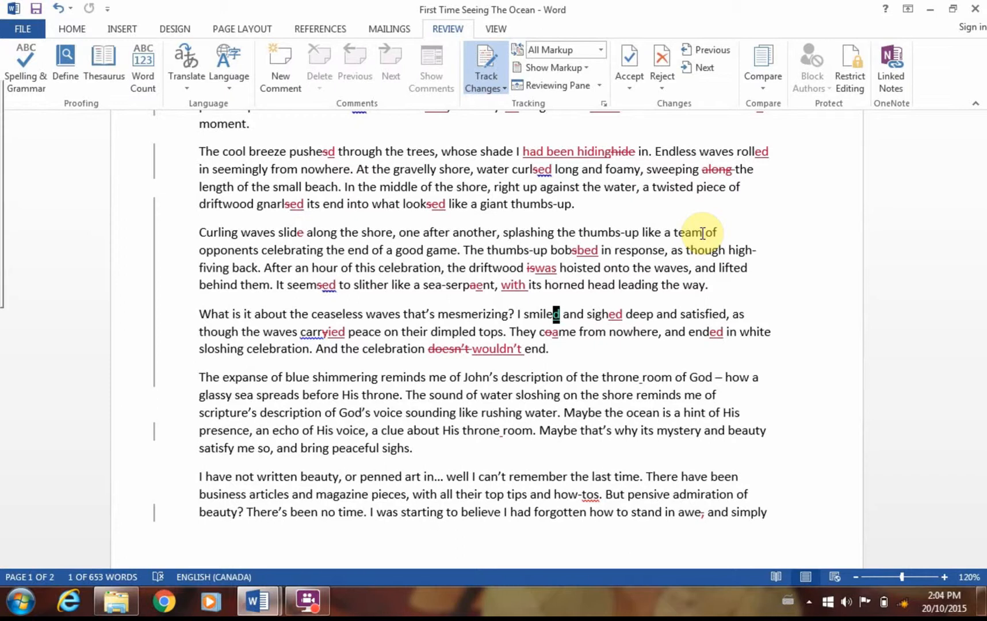
scroll(696, 259, "up", 4)
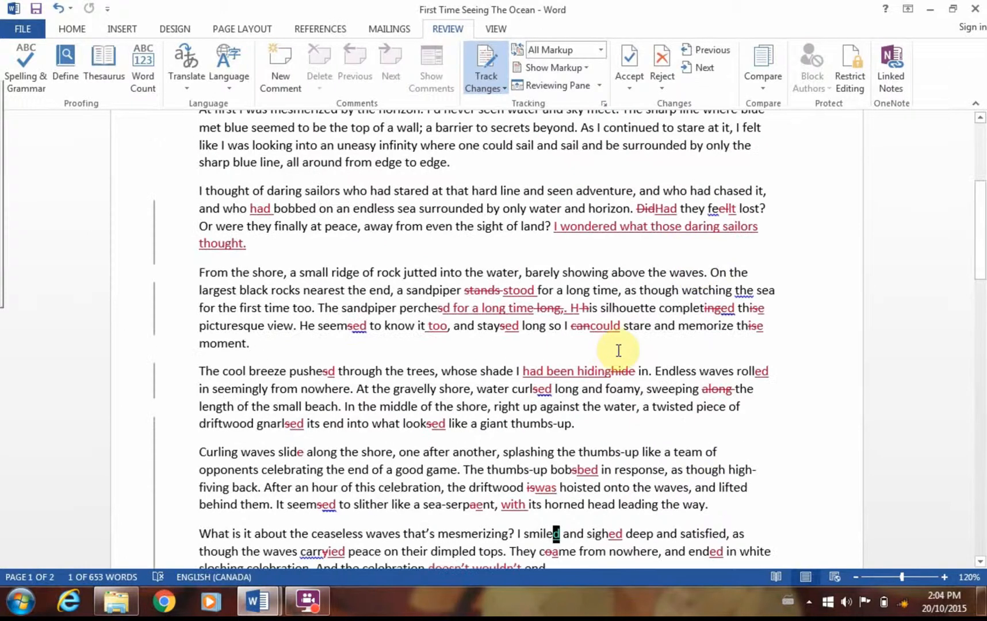
scroll(619, 350, "up", 1)
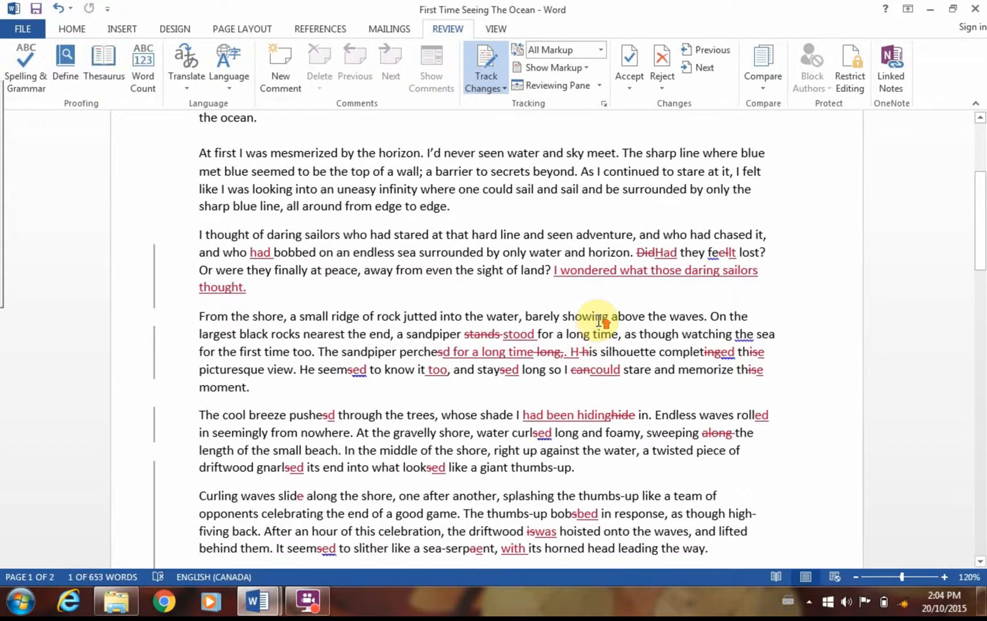
scroll(599, 320, "up", 2)
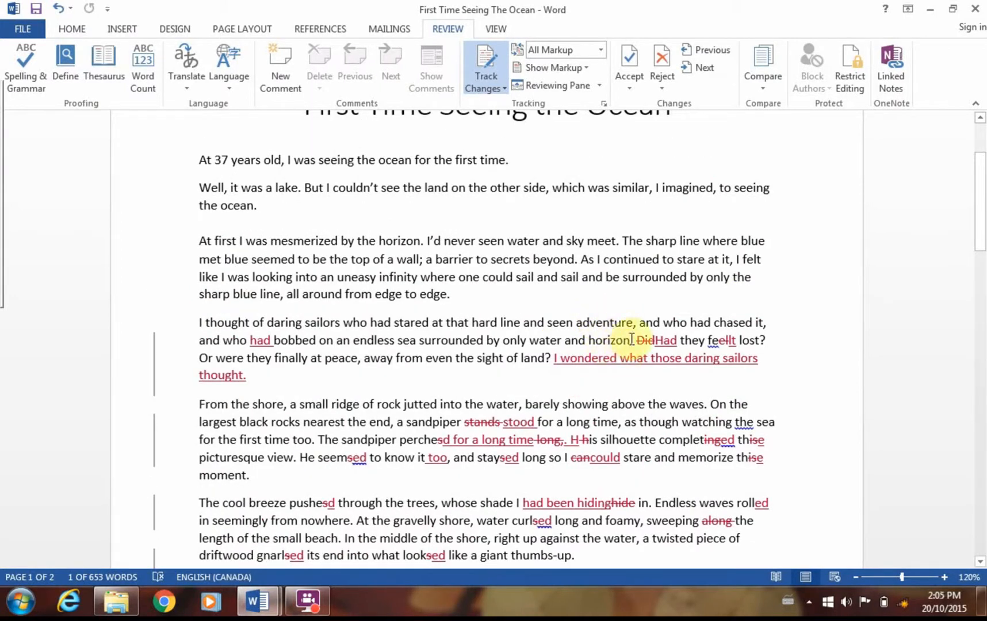
mouse_move(635, 363)
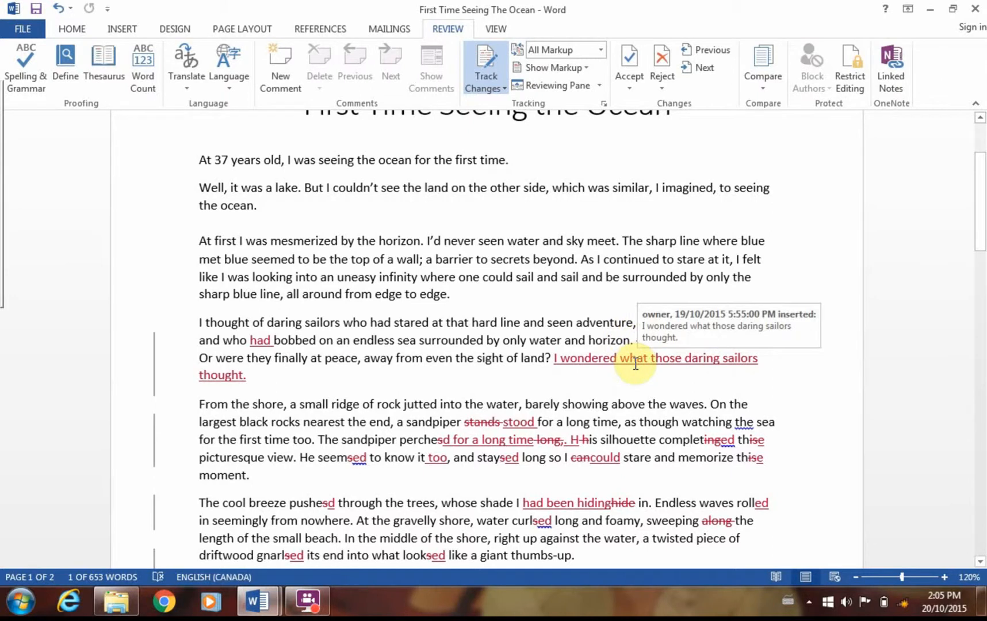
scroll(635, 364, "up", 1)
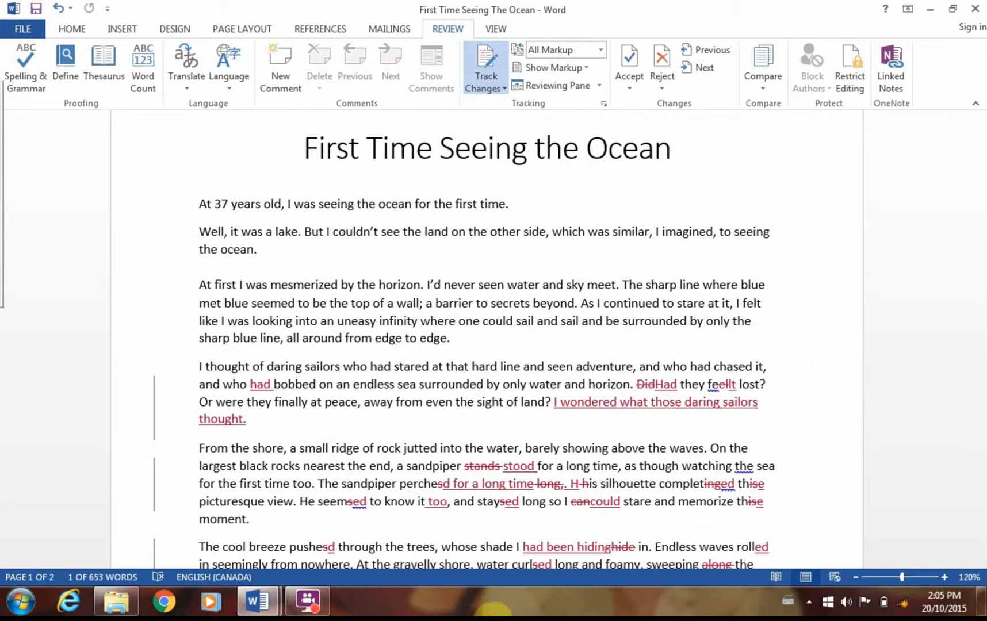
left_click(308, 605)
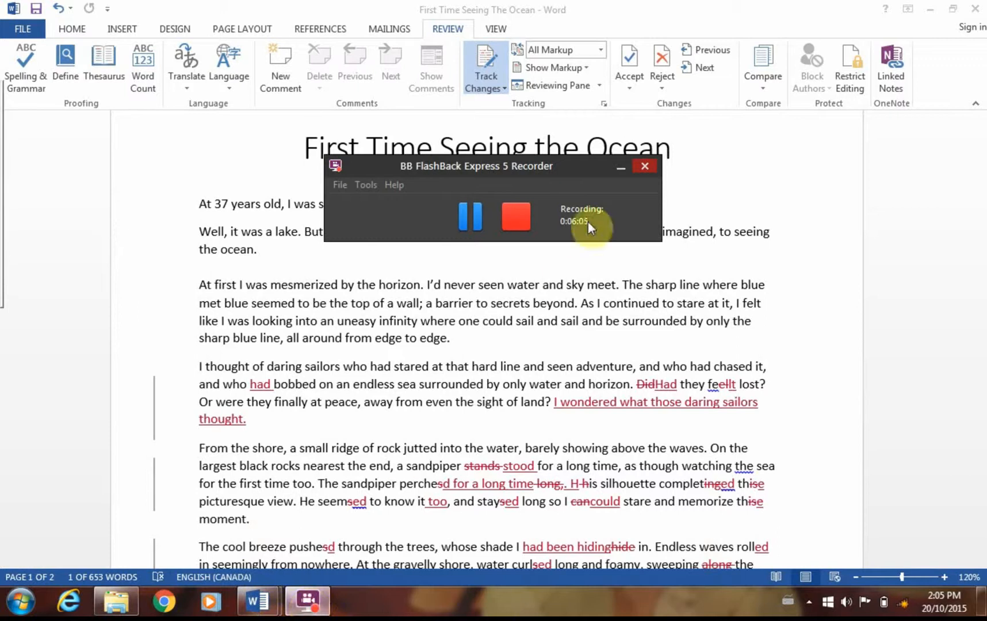